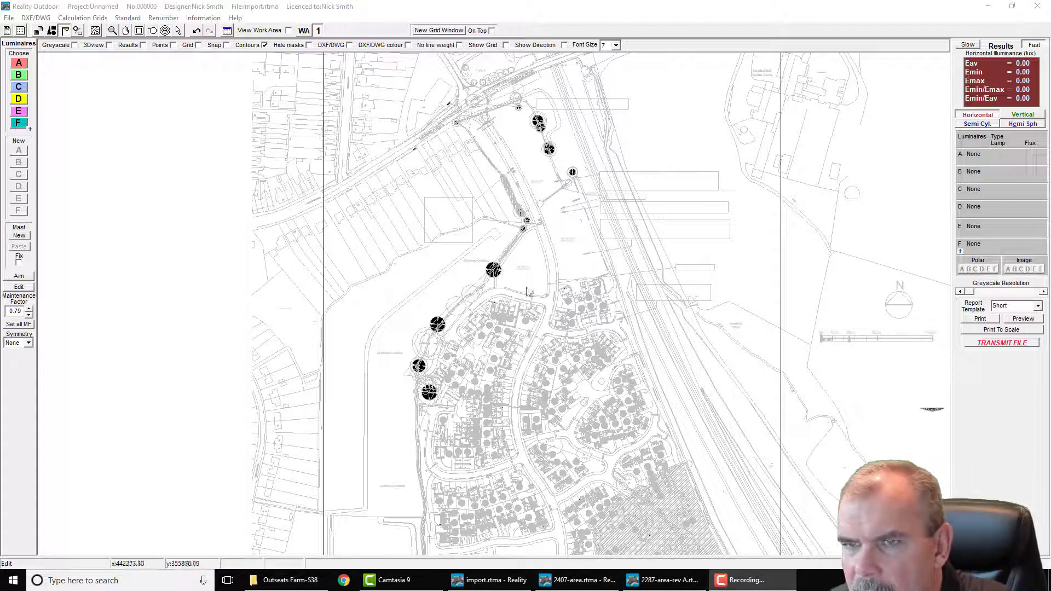
Examine the site plan in import.rtma and the road calculation areas in the 2407-area.rtma project
scroll(631, 376, up, 3)
scroll(632, 377, down, 2)
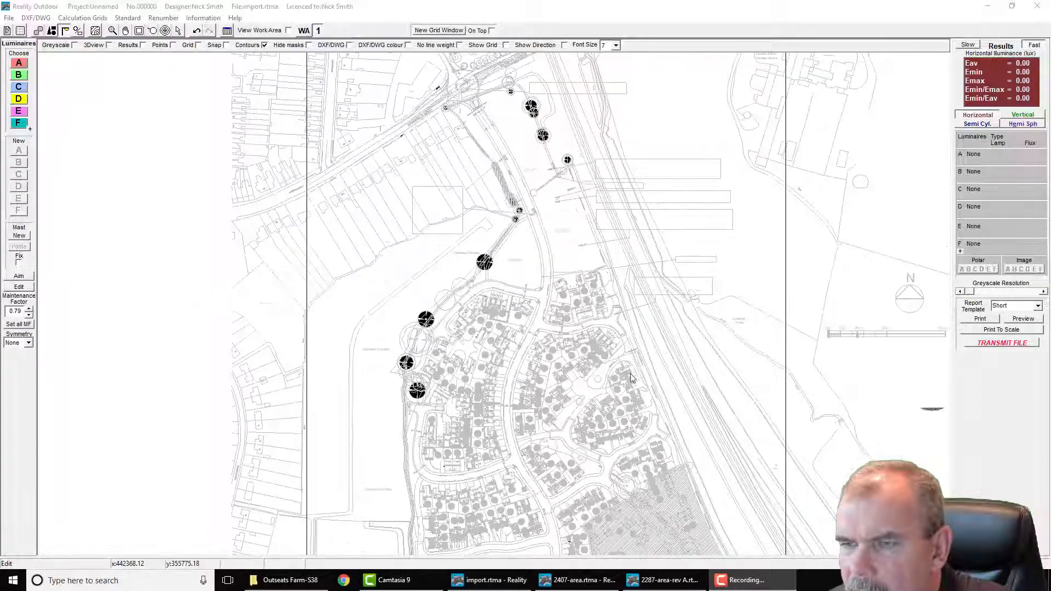
scroll(632, 376, down, 4)
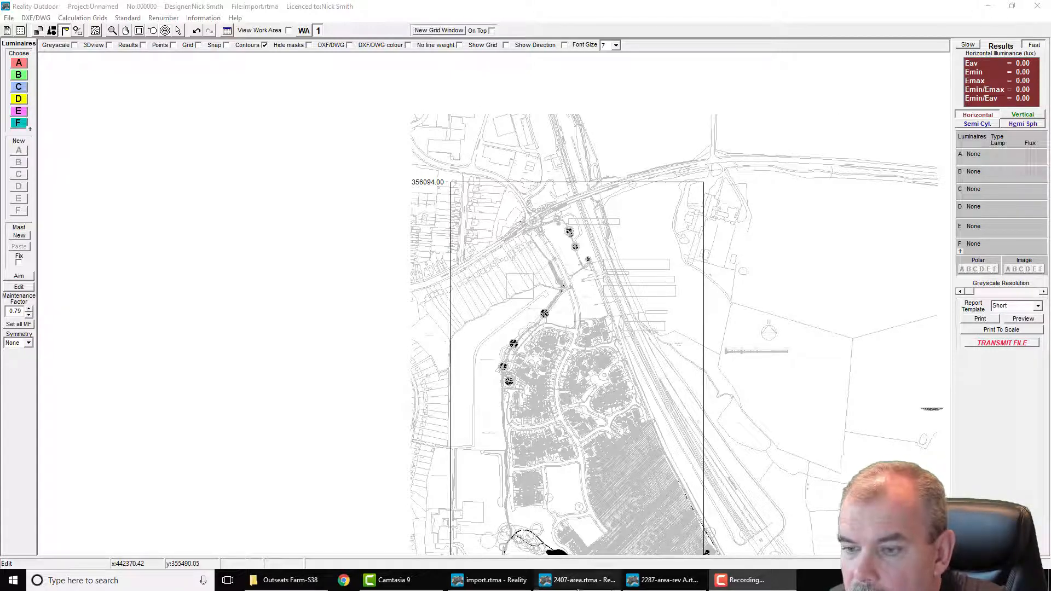
click(569, 582)
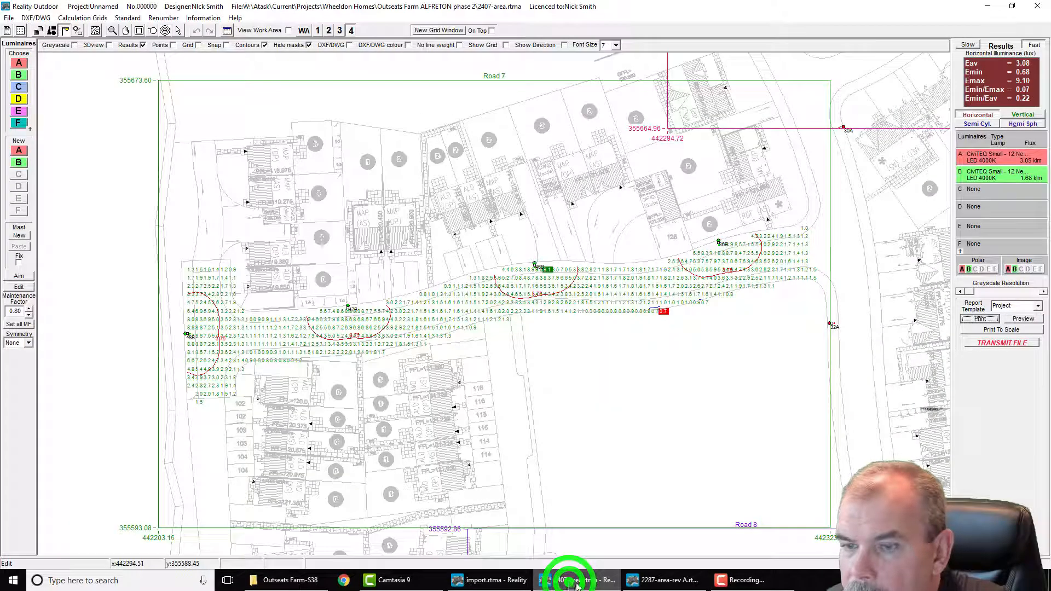
click(576, 581)
click(576, 582)
scroll(671, 312, down, 5)
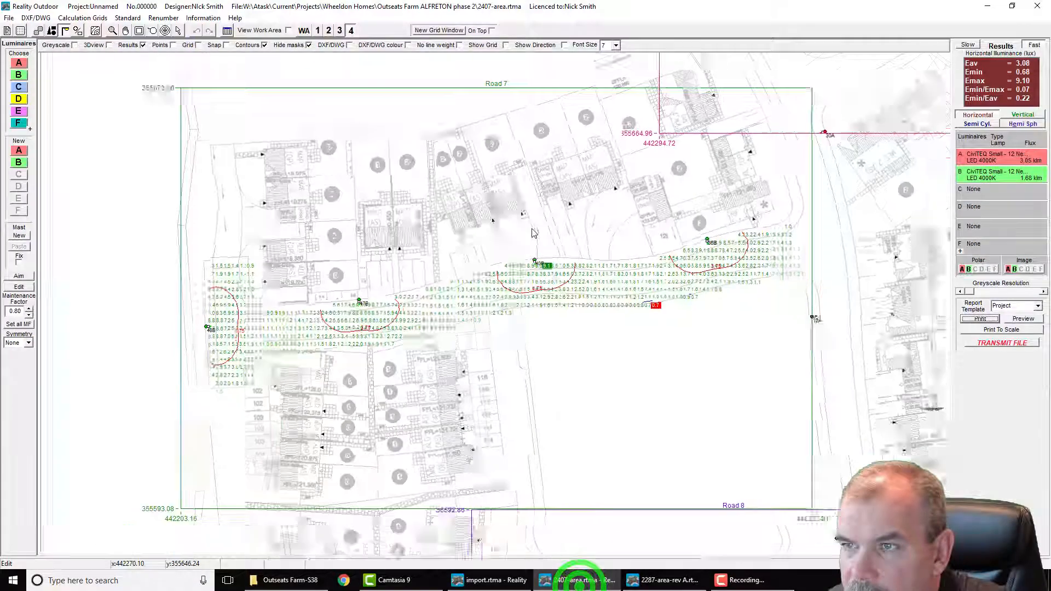
click(559, 180)
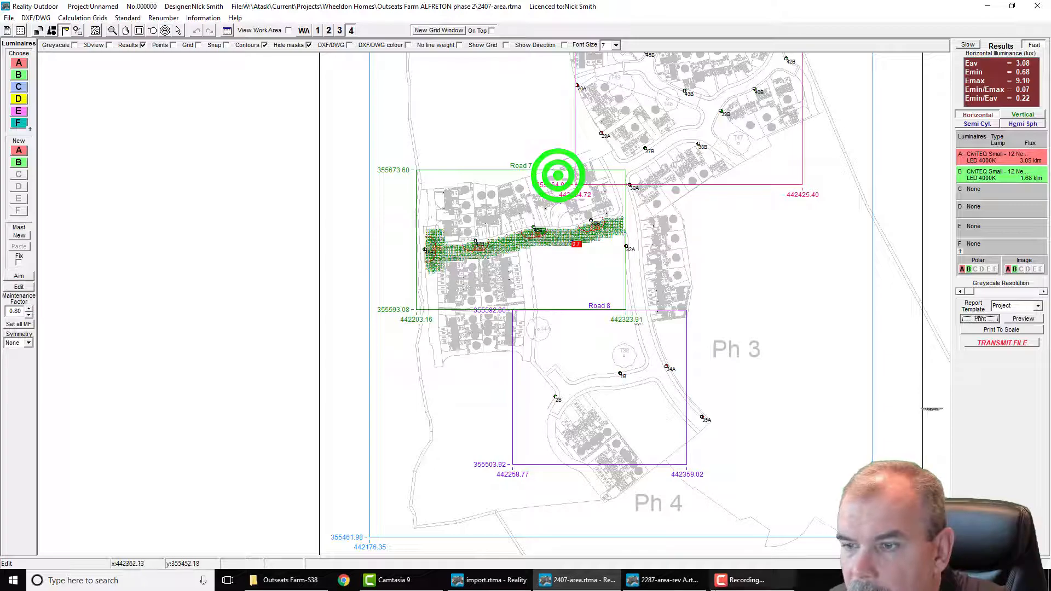
Export the layout table of the 2287-area-rev A.rtma project as a text file named "phase 1" in the projects folder
click(657, 580)
scroll(488, 237, down, 3)
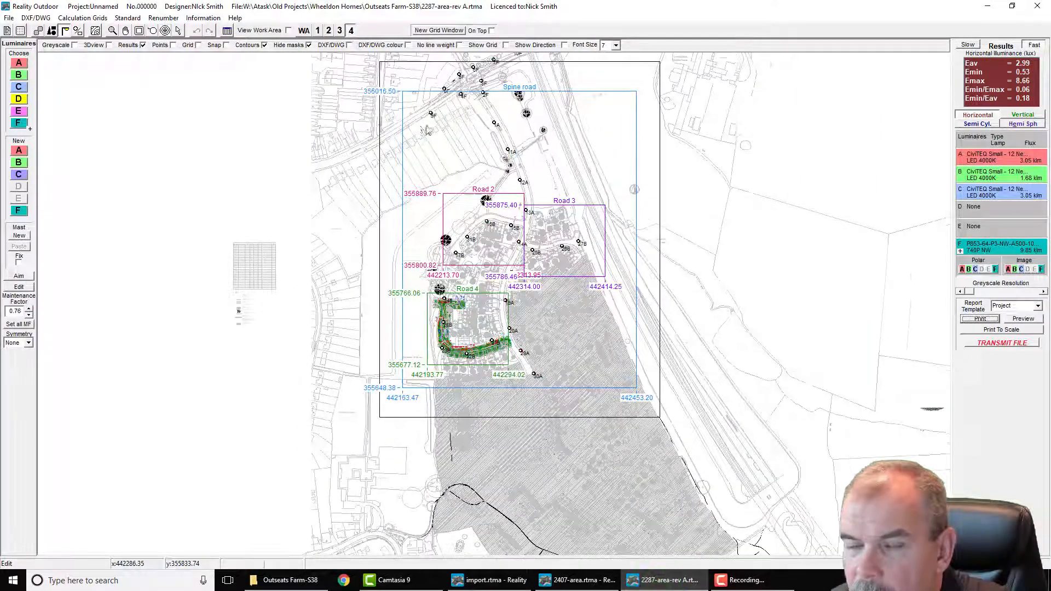
click(9, 18)
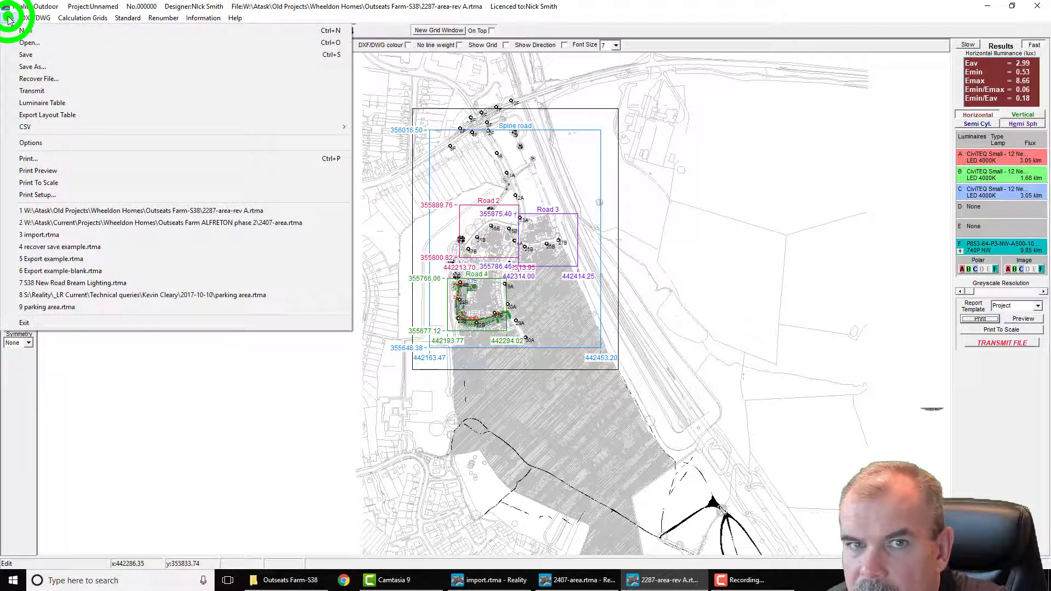
click(43, 115)
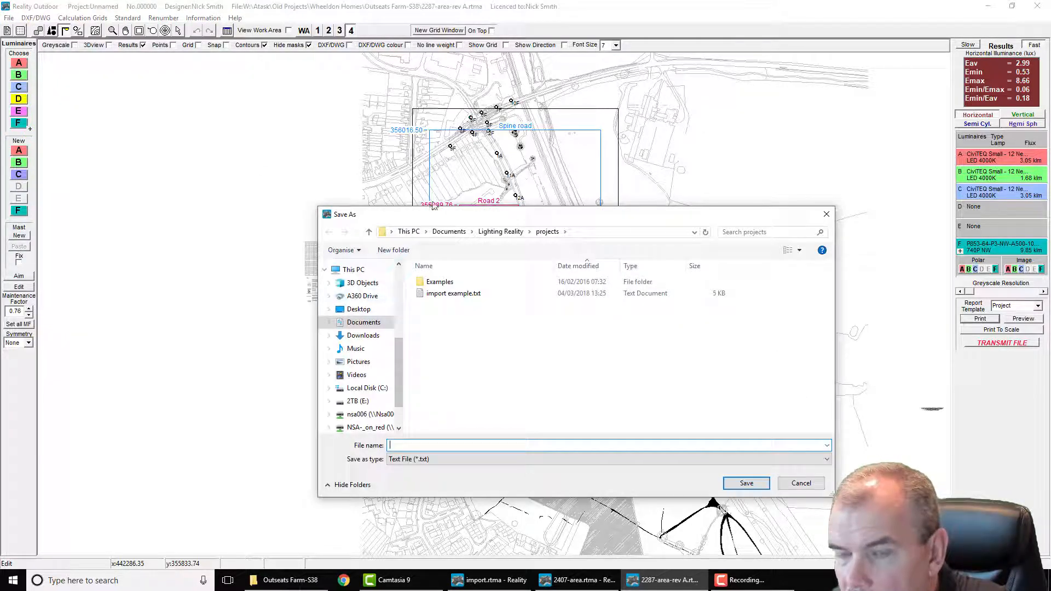
click(395, 445)
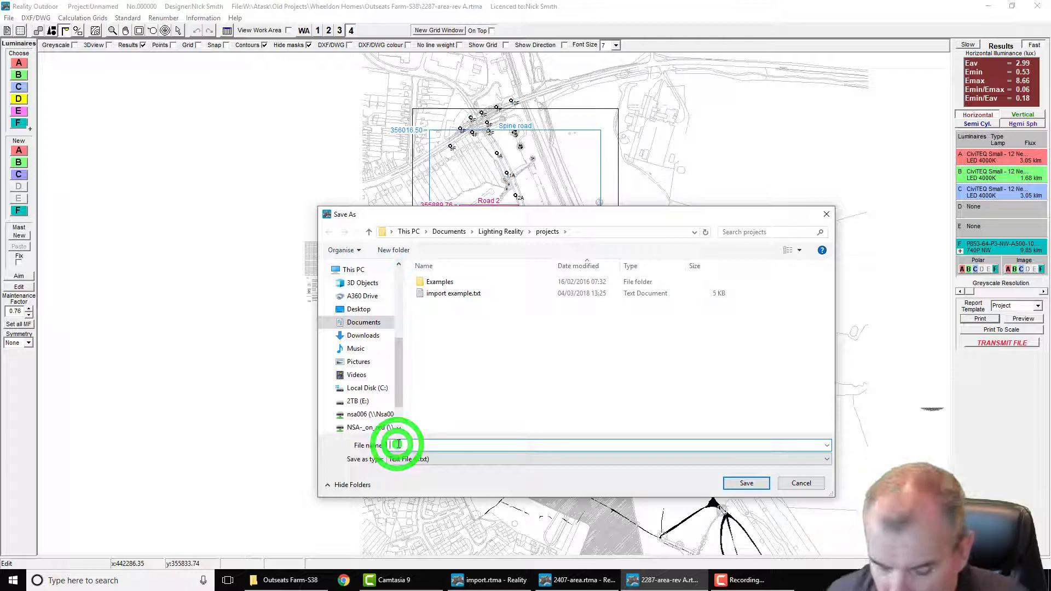
text(phase 1)
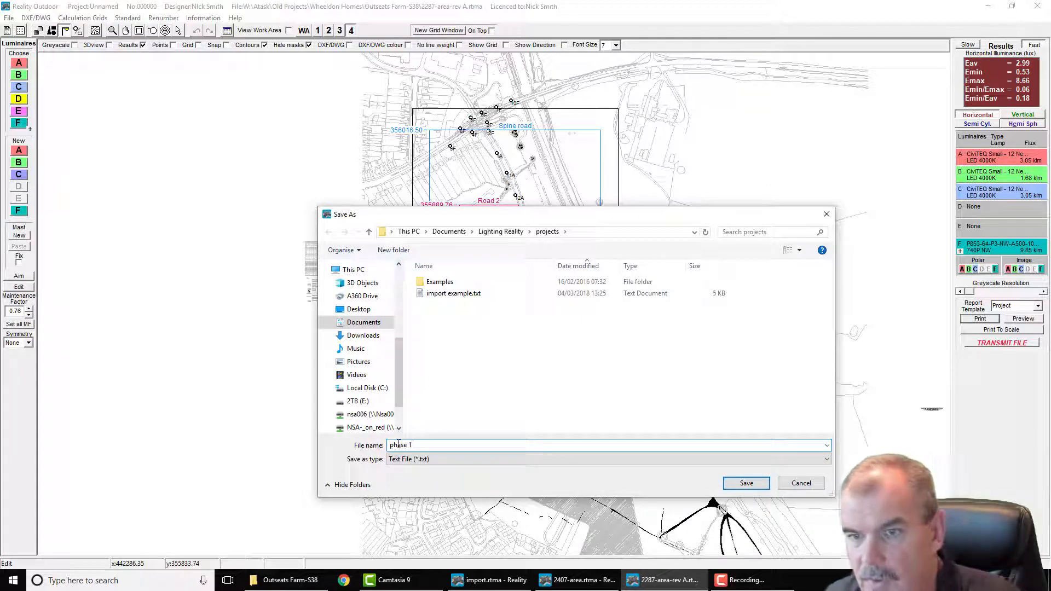
click(746, 483)
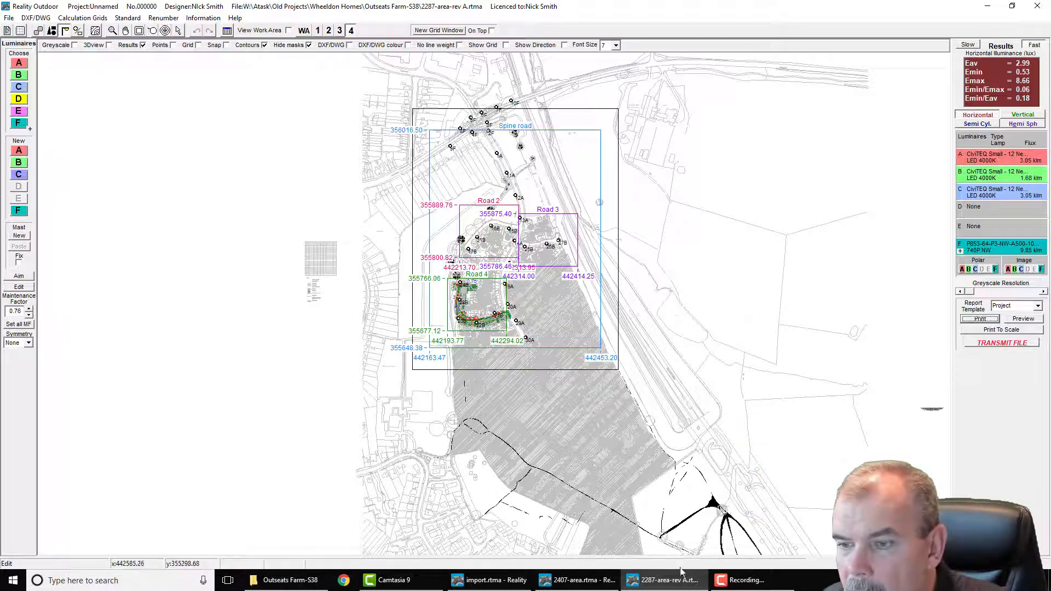
Export the layout table of the 2407-area.rtma project as a text file named "phase 2" in the projects folder
click(579, 581)
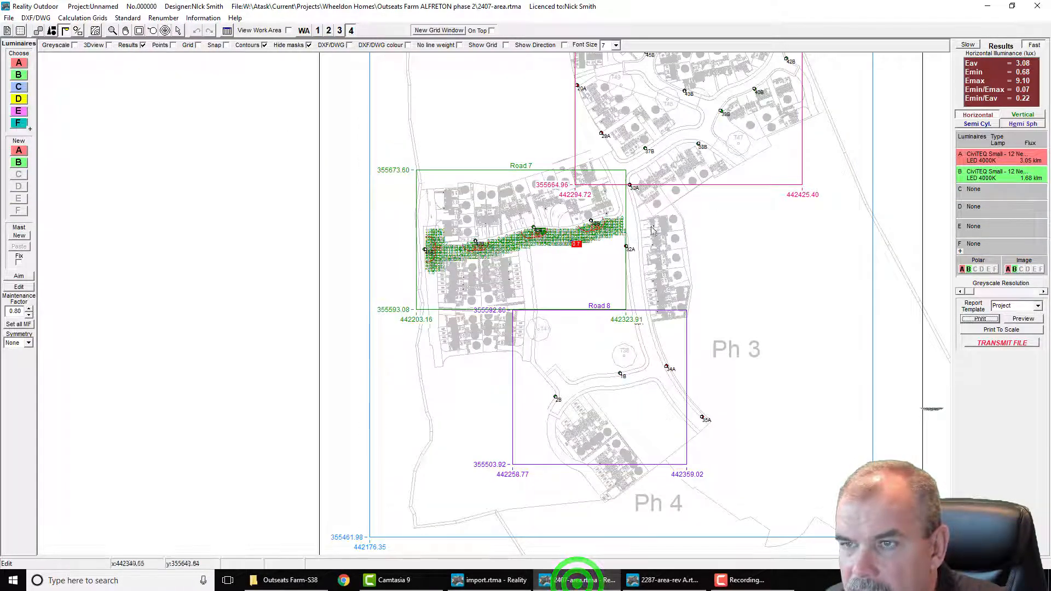
drag(570, 125, 489, 349)
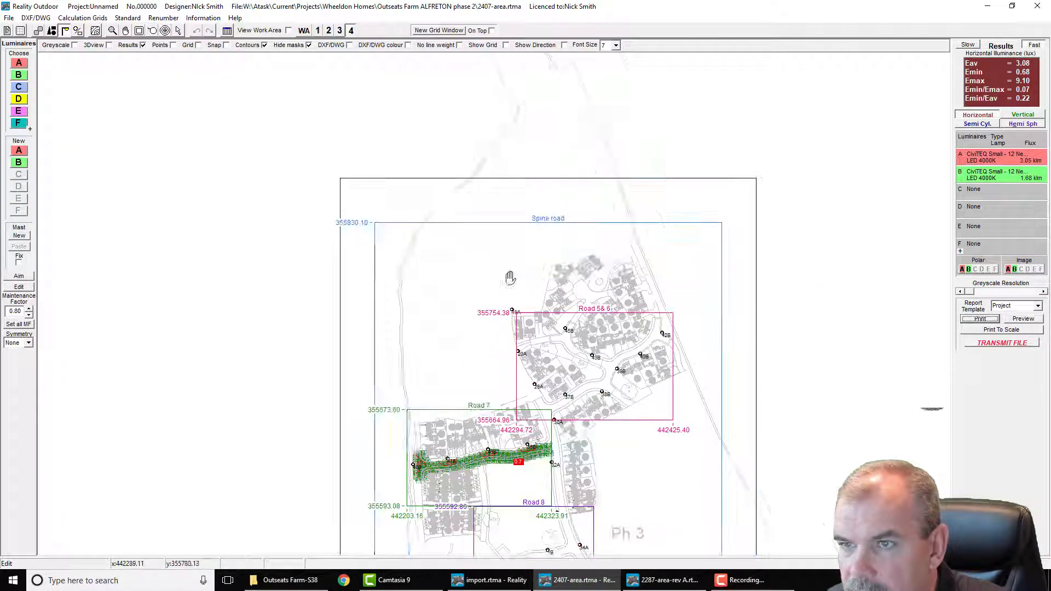
click(10, 19)
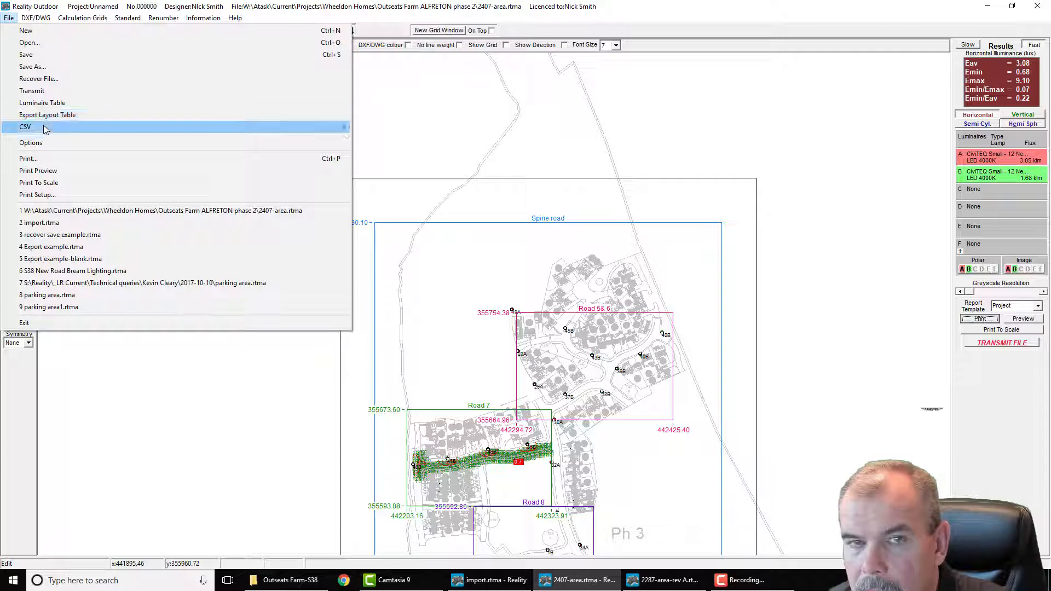
mouse_move(46, 129)
click(391, 127)
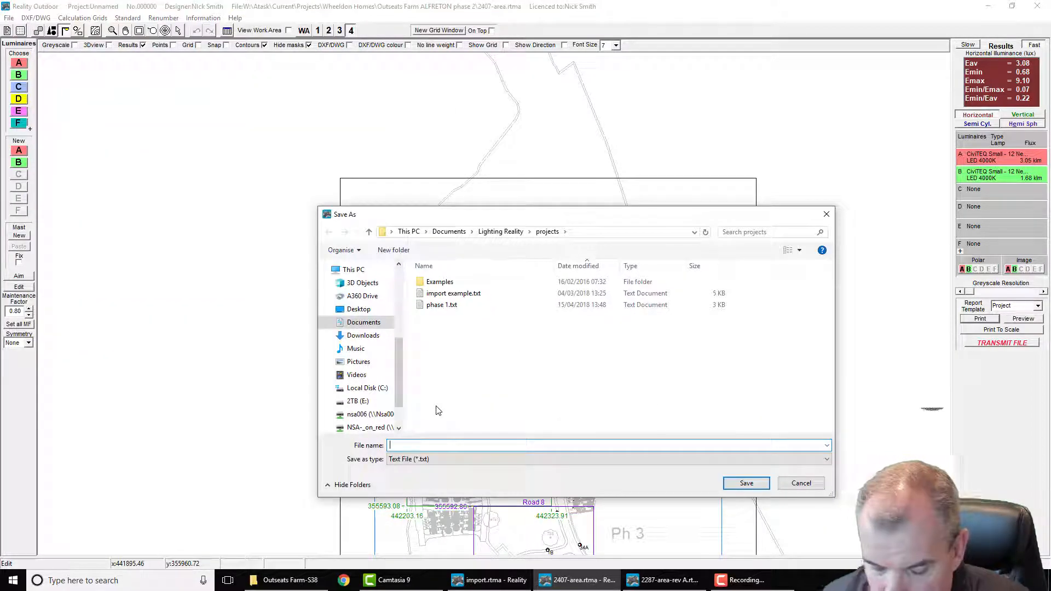
text(phase )
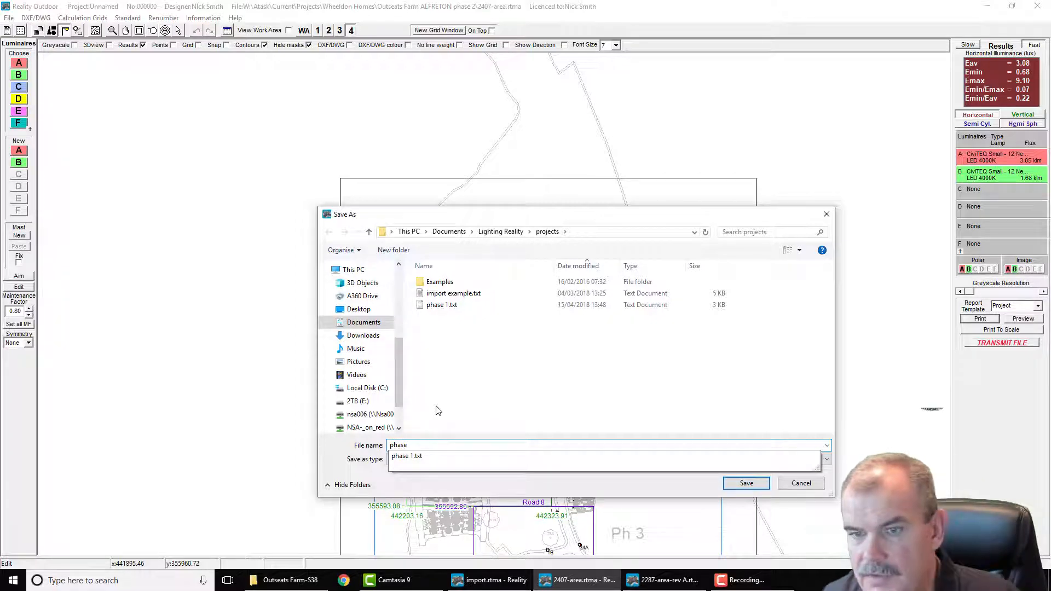
text(2)
key(Return)
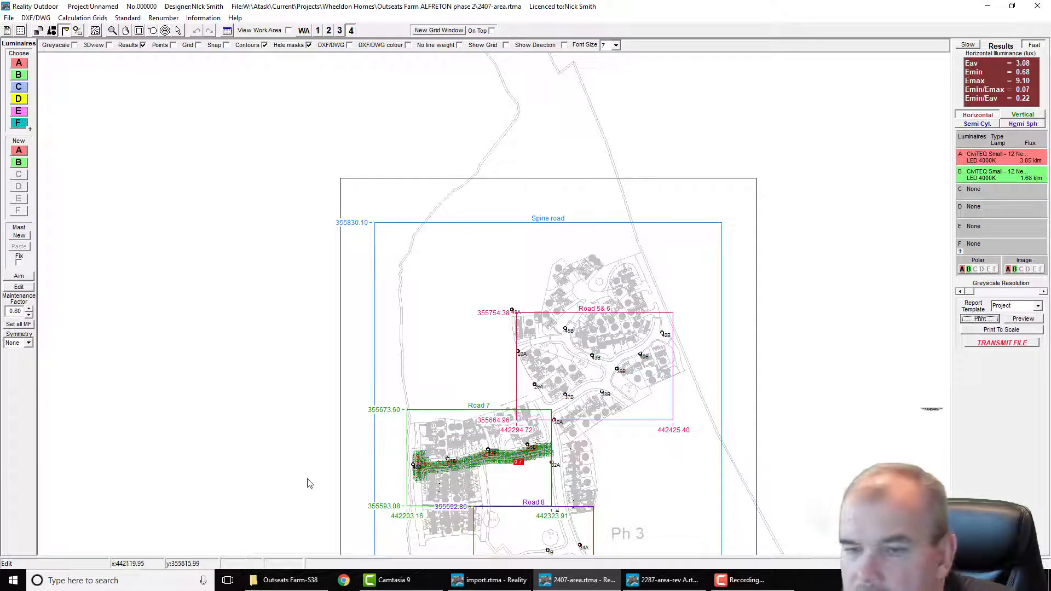
Export the luminaire layout CSV template of the 2407-area project as "template example"
click(8, 17)
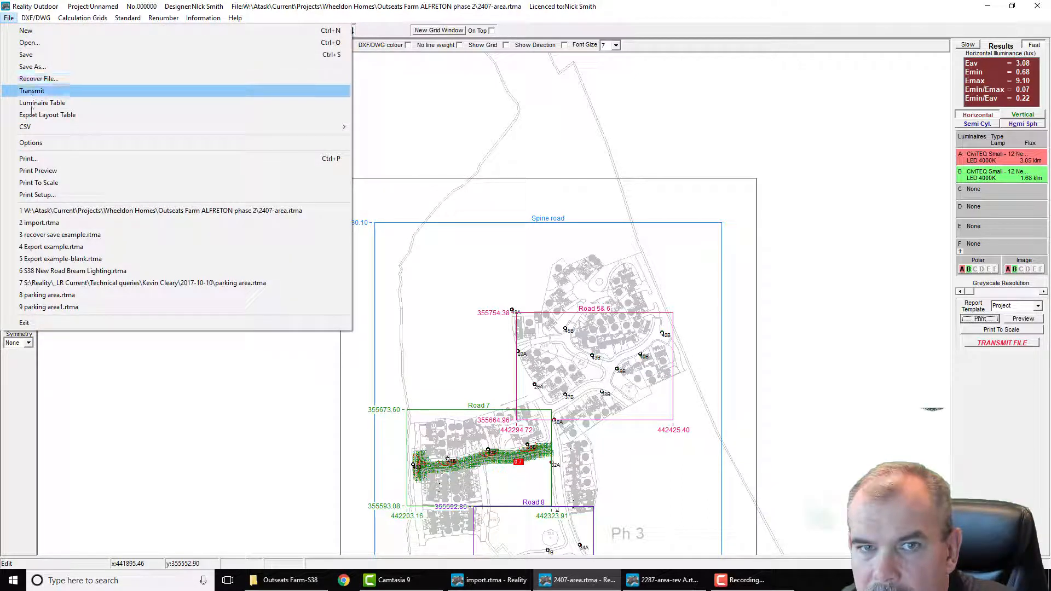
mouse_move(34, 130)
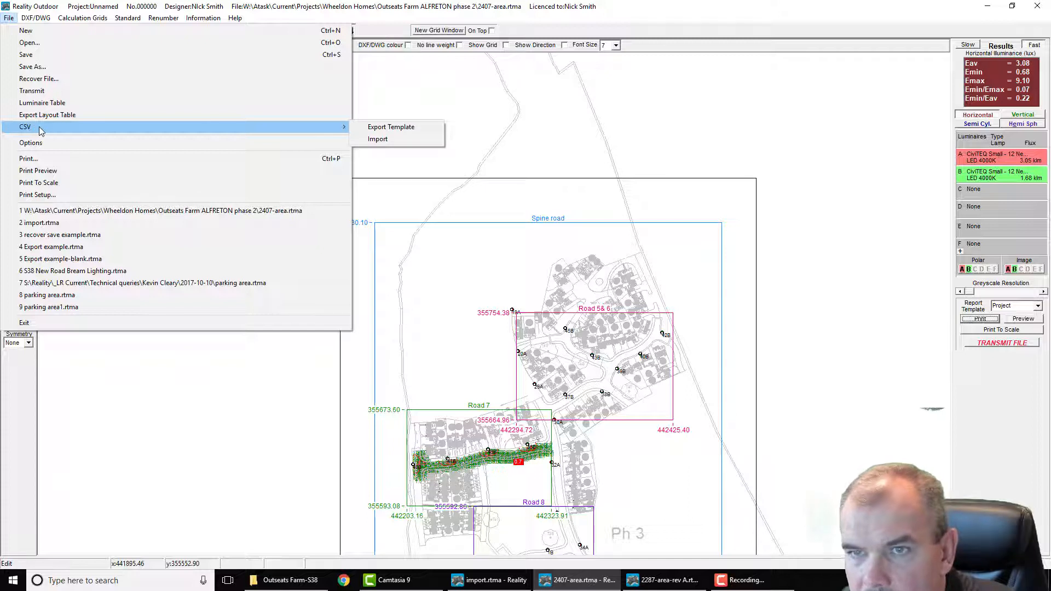
click(412, 129)
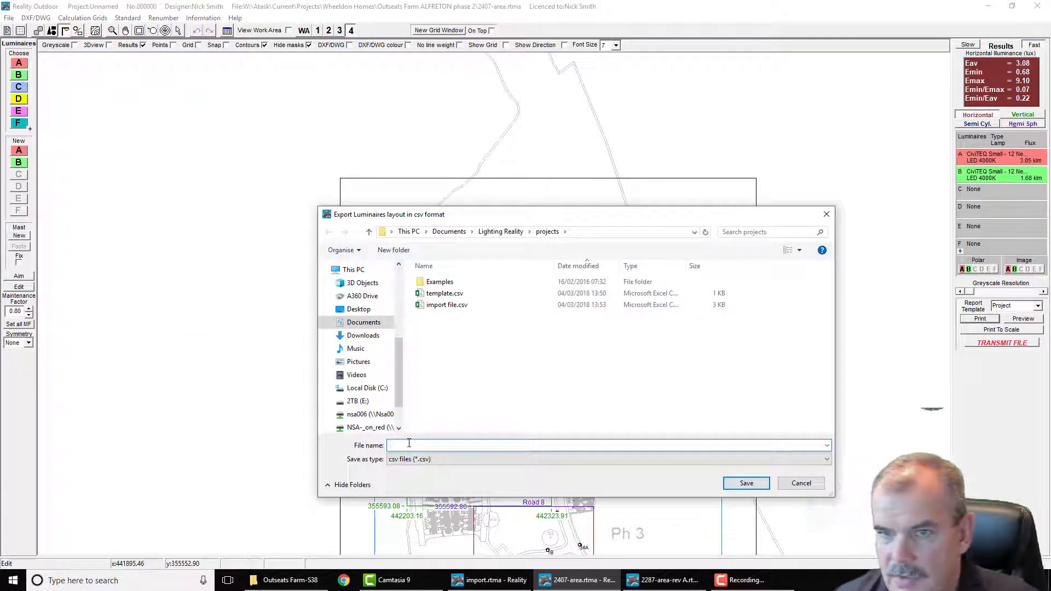
text(tem)
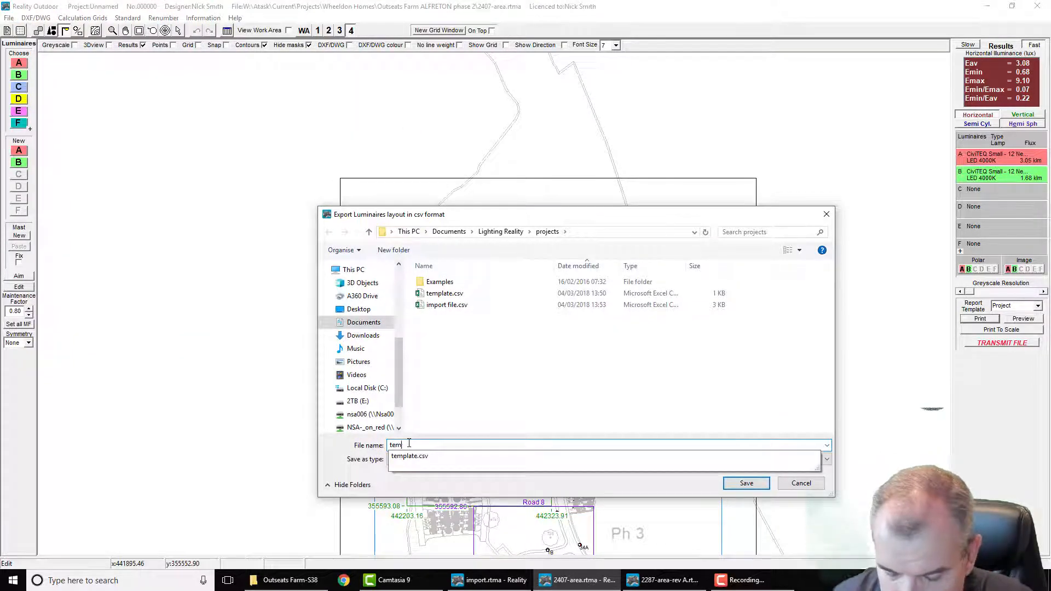
text(plate example)
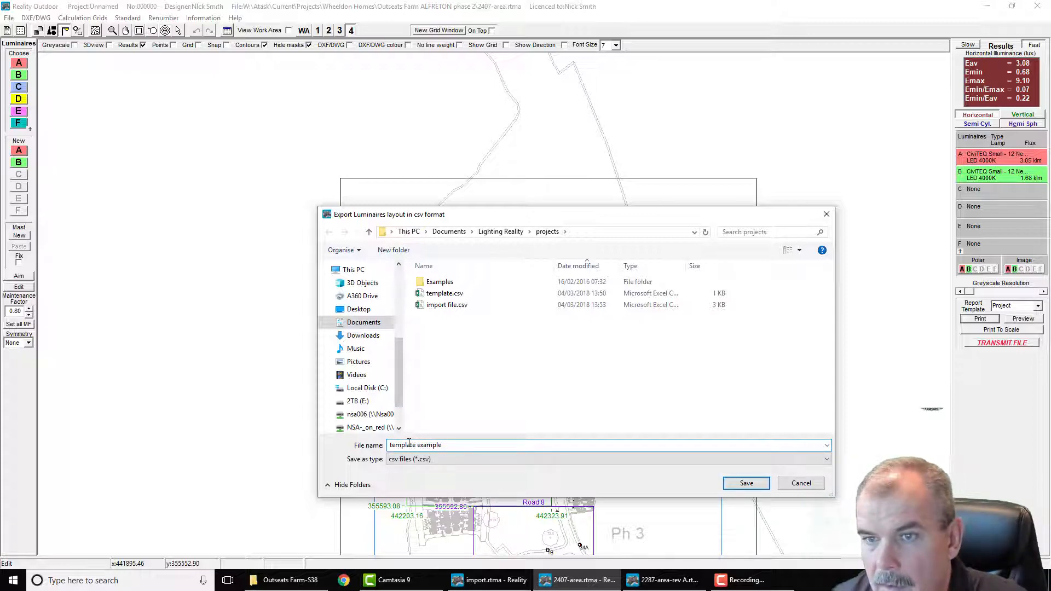
key(Return)
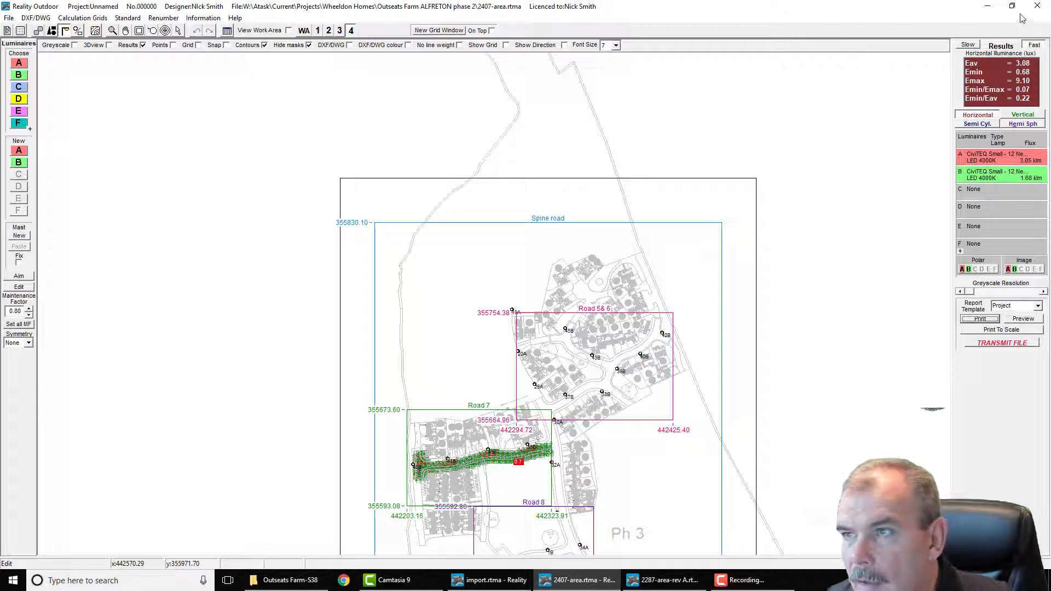
Start Excel and open template example.csv from the Lighting Reality projects folder
click(12, 580)
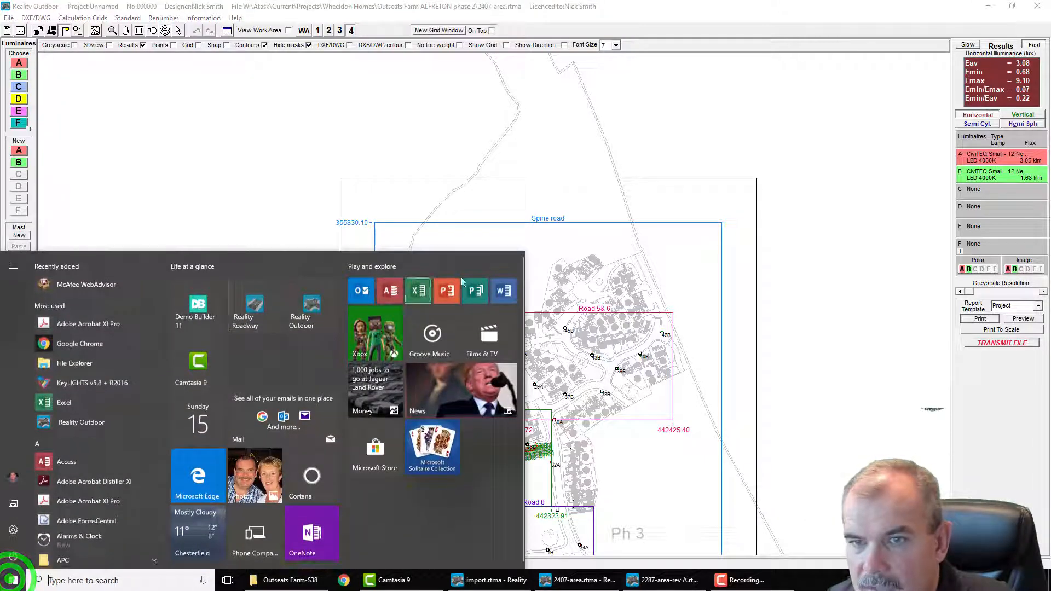
click(418, 287)
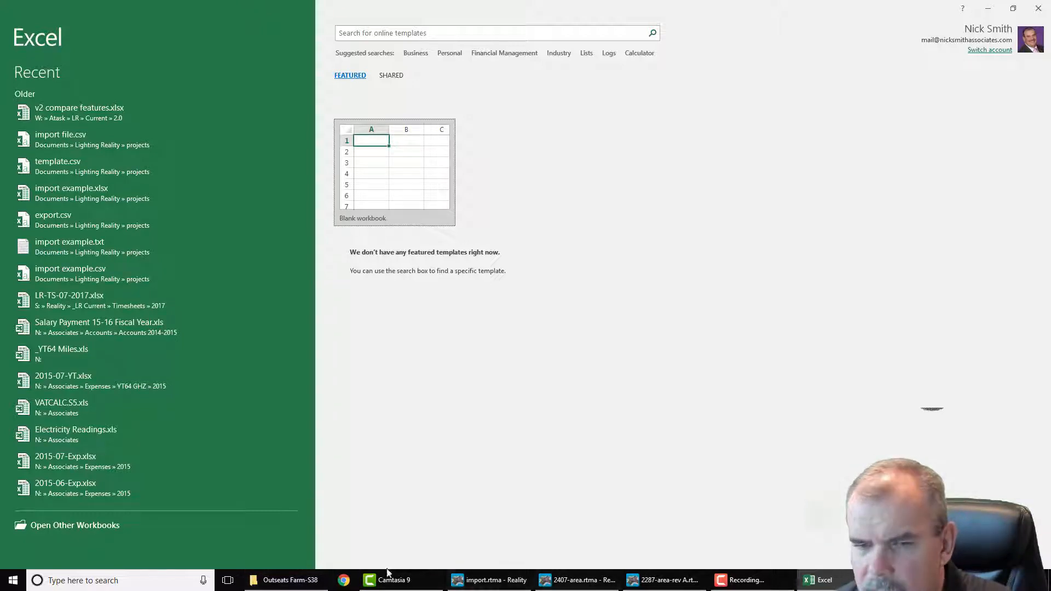
right_click(290, 580)
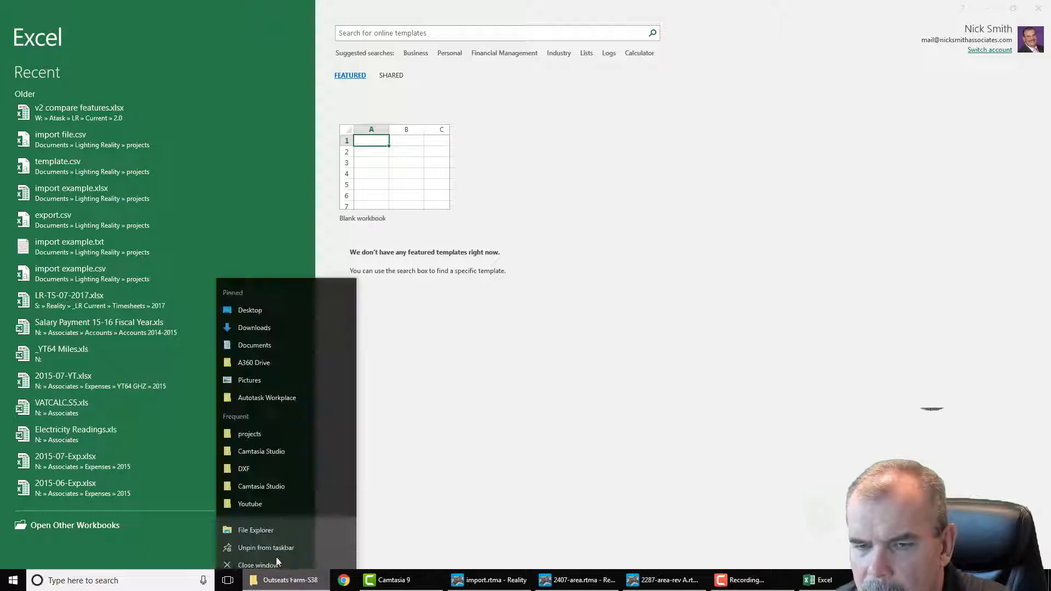
click(252, 521)
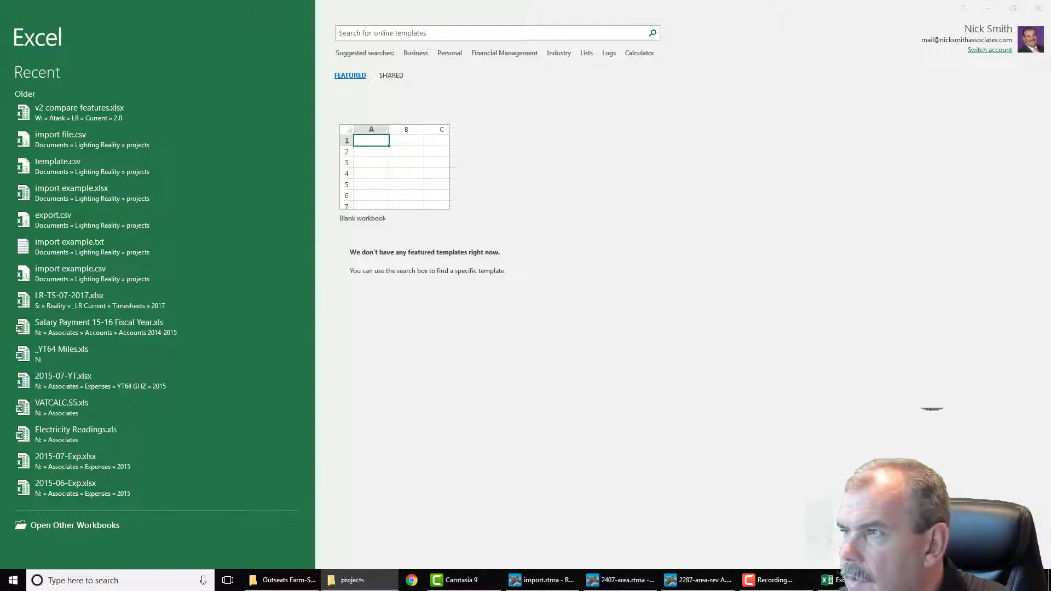
click(351, 581)
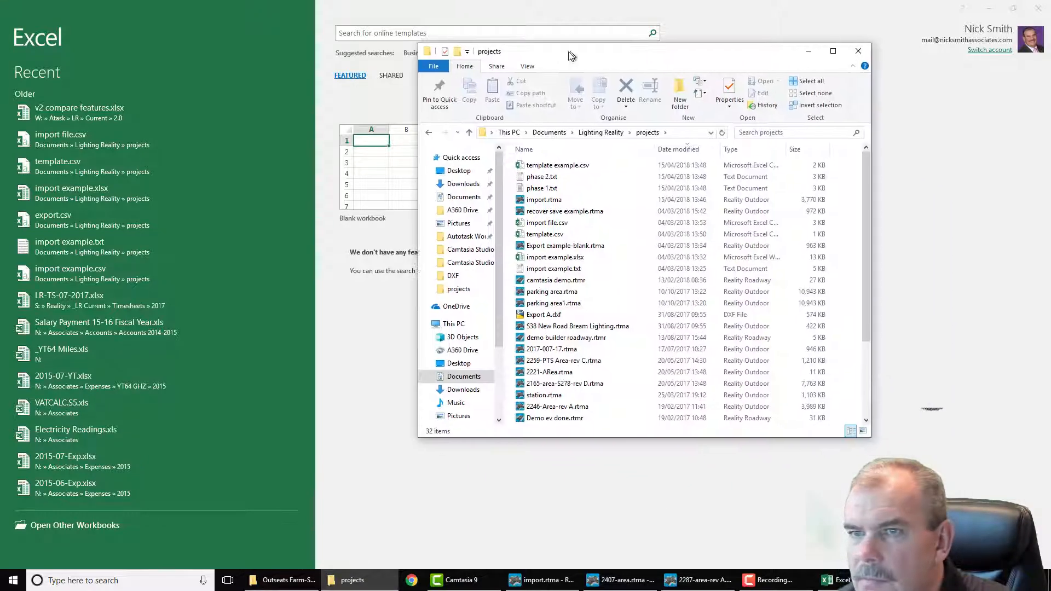
click(542, 165)
right_click(536, 161)
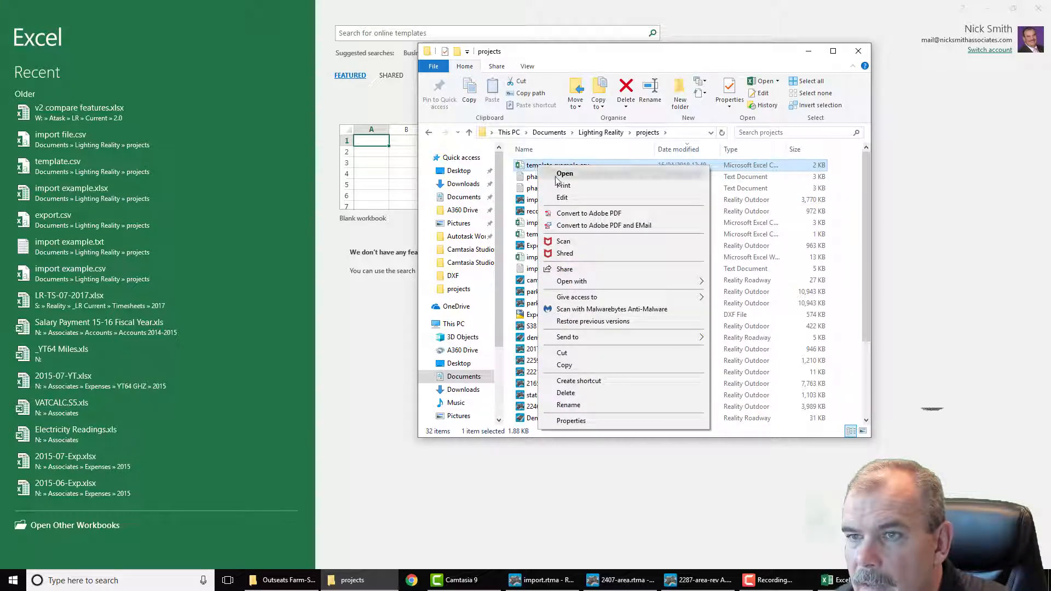
drag(545, 165, 569, 169)
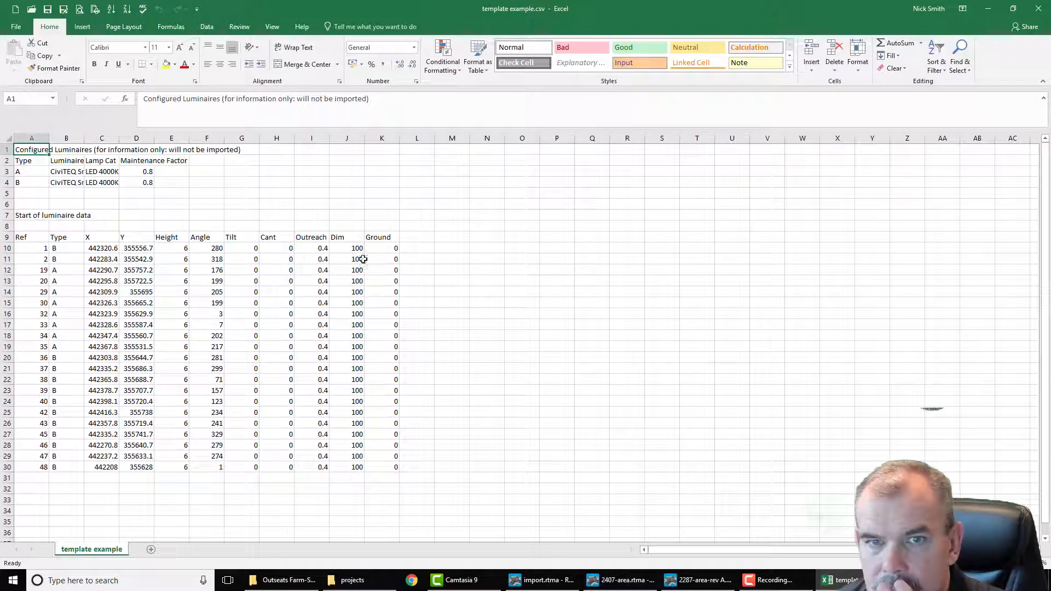
Clear all luminaire data rows beneath the column headings, cells A10 to K31, keeping the headings
click(482, 468)
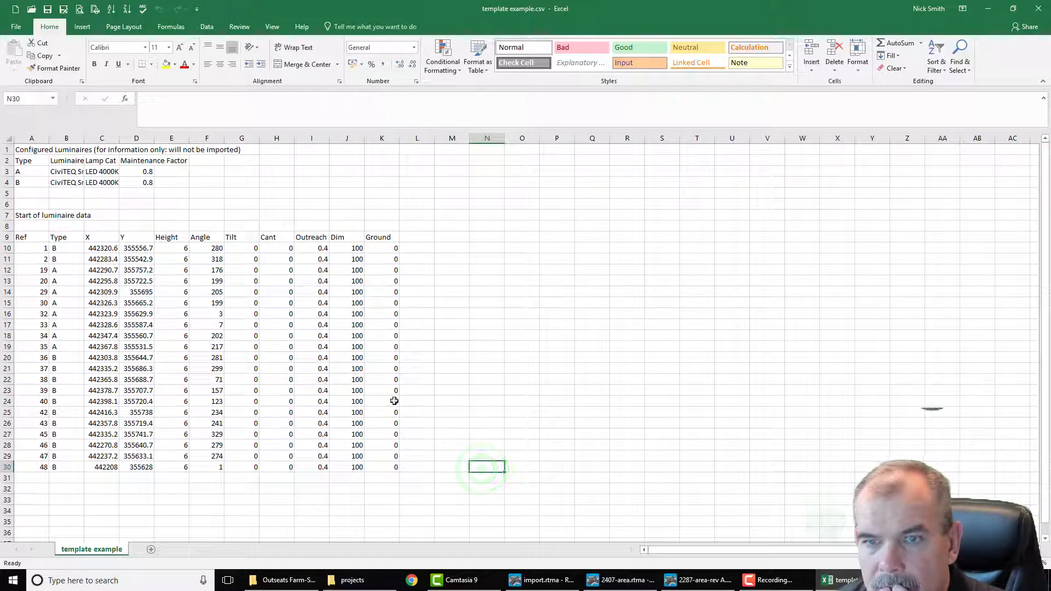
drag(391, 480, 17, 251)
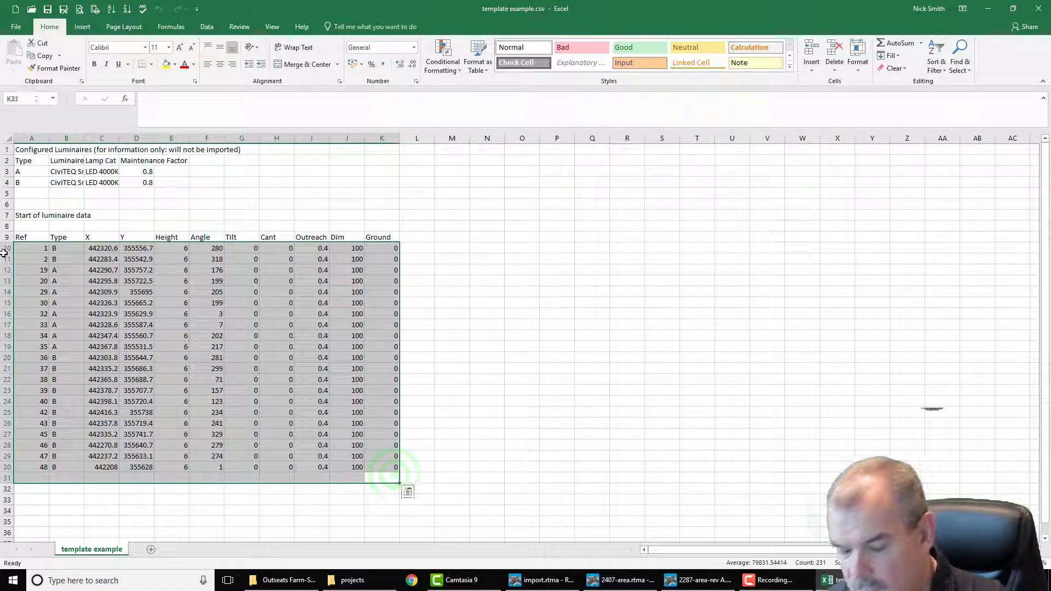
key(Delete)
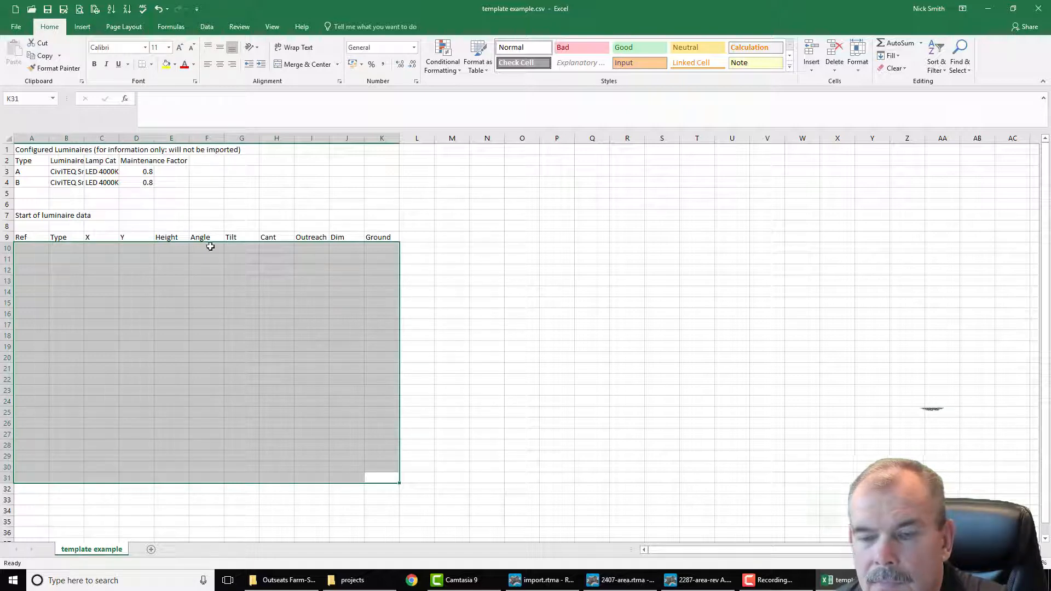
click(353, 580)
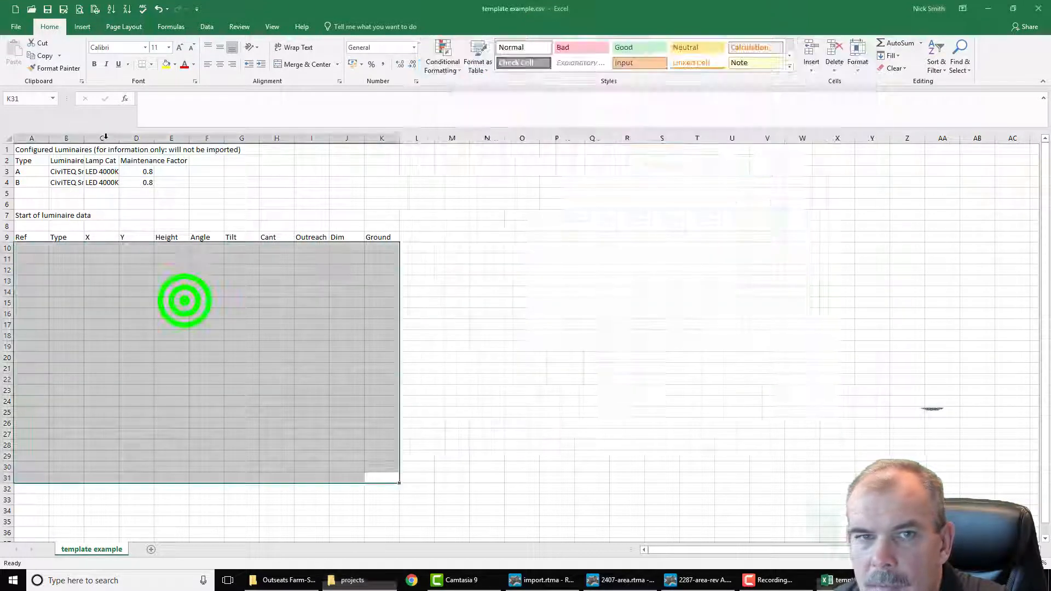
click(184, 300)
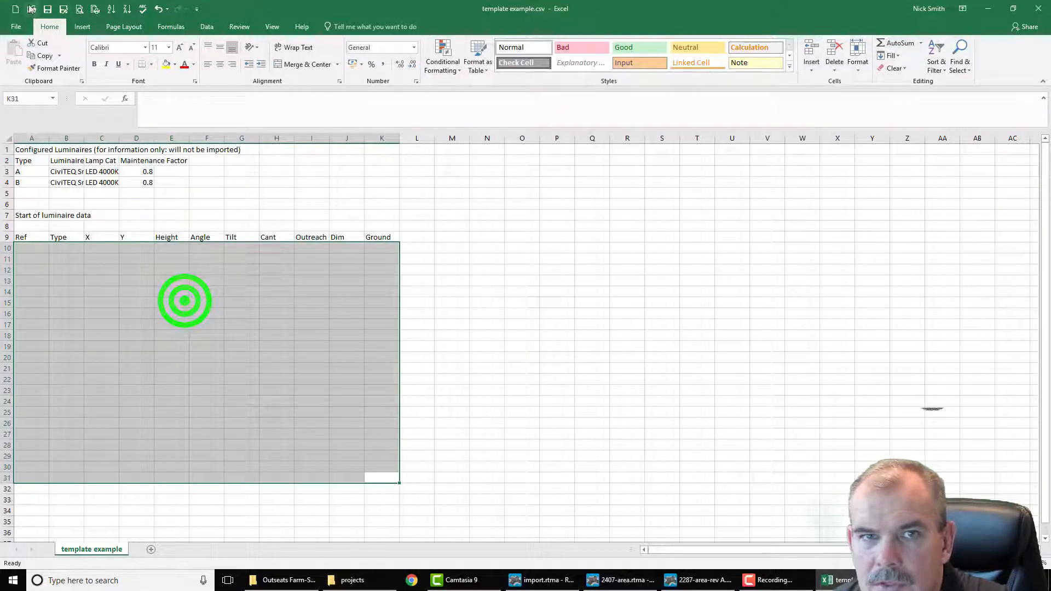
Open phase 1.txt from the projects folder, listing all file types and importing it as tab-delimited text with General column format
click(37, 10)
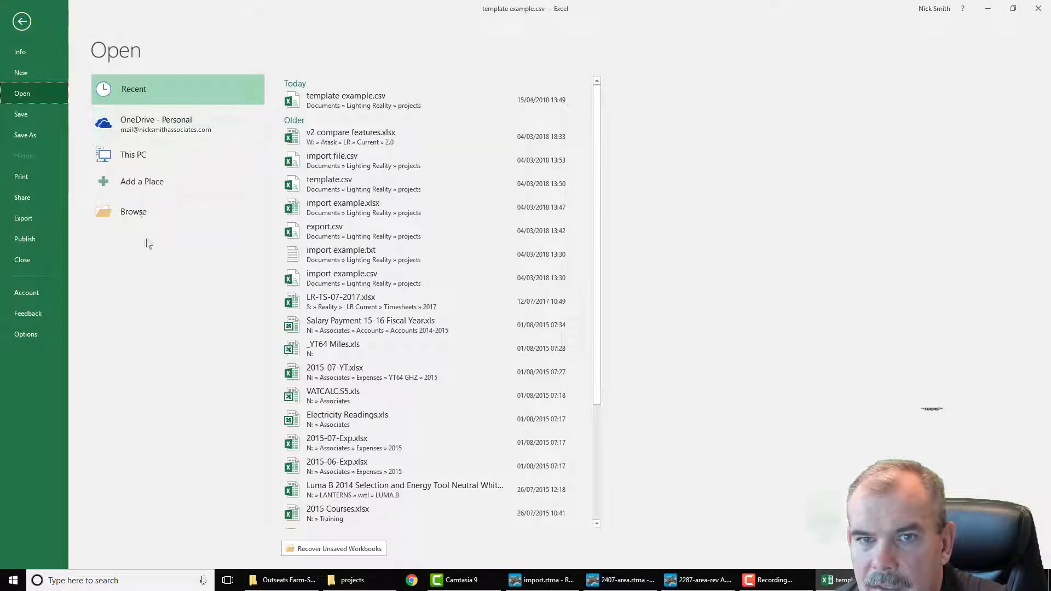
click(137, 209)
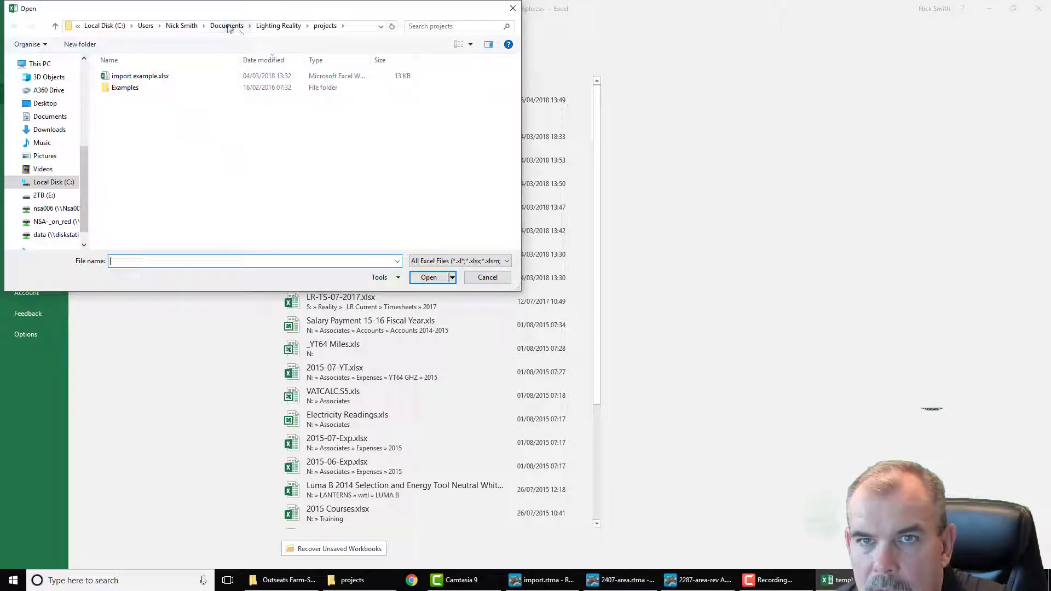
click(446, 259)
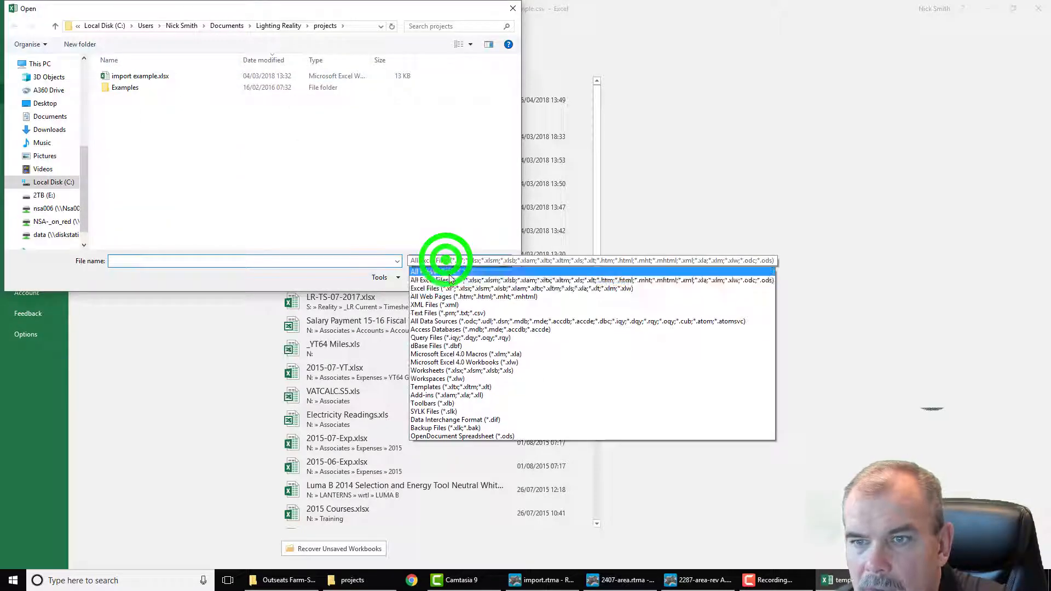
click(445, 273)
click(117, 100)
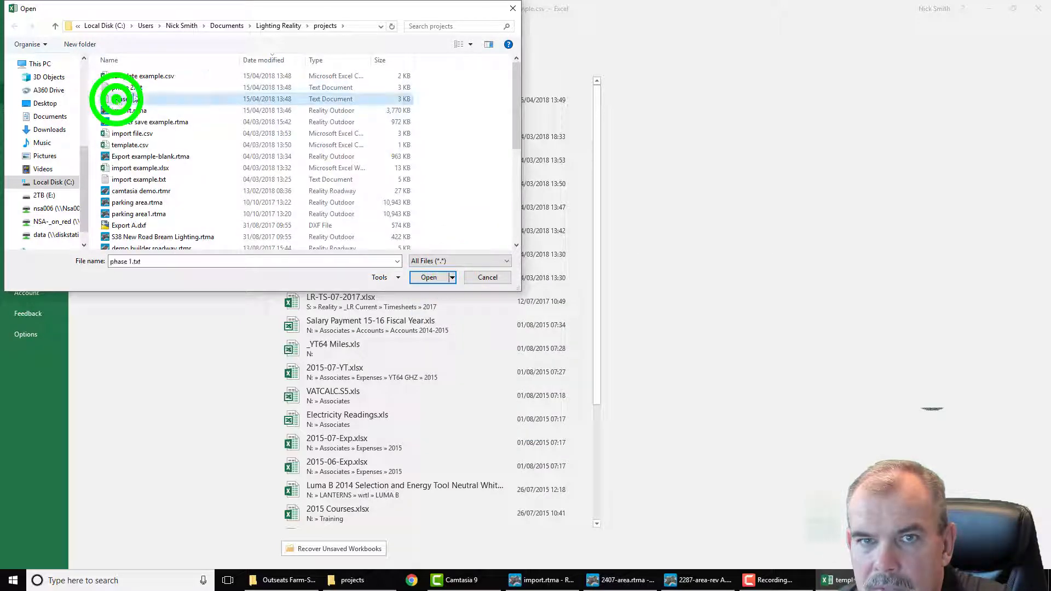
click(428, 277)
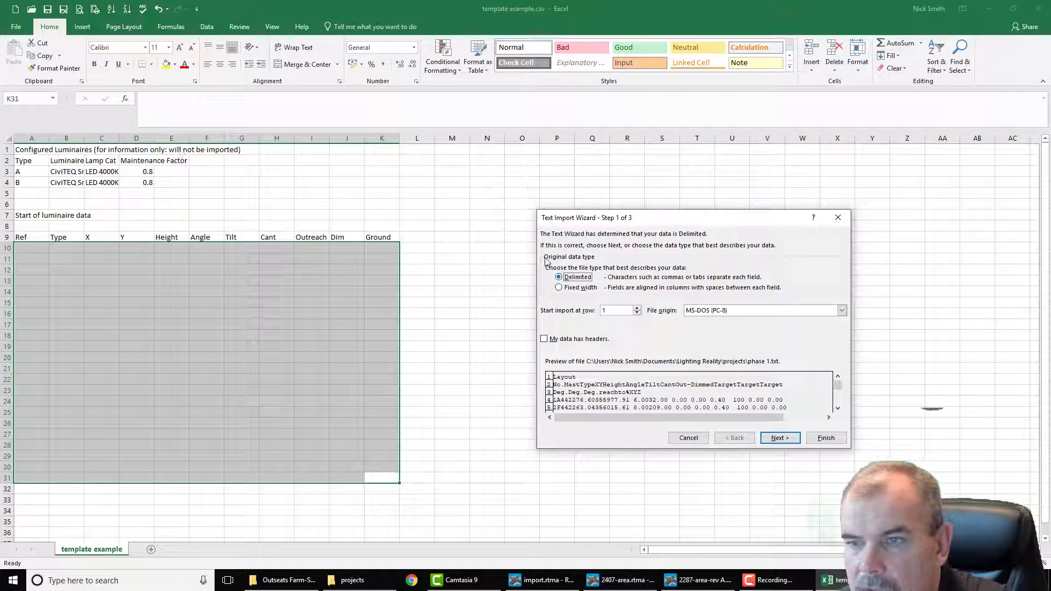
click(788, 438)
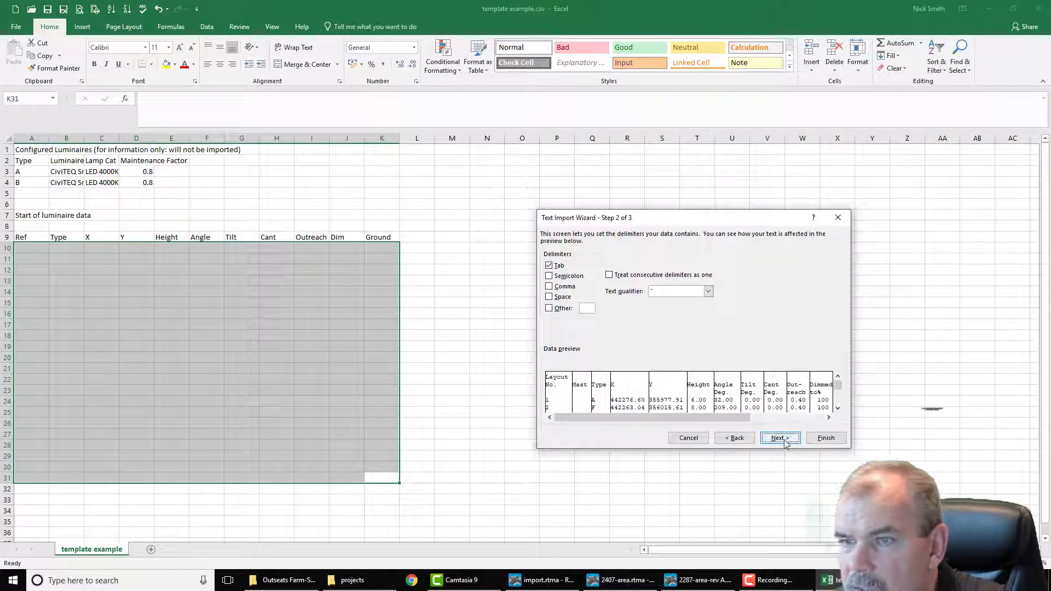
click(781, 437)
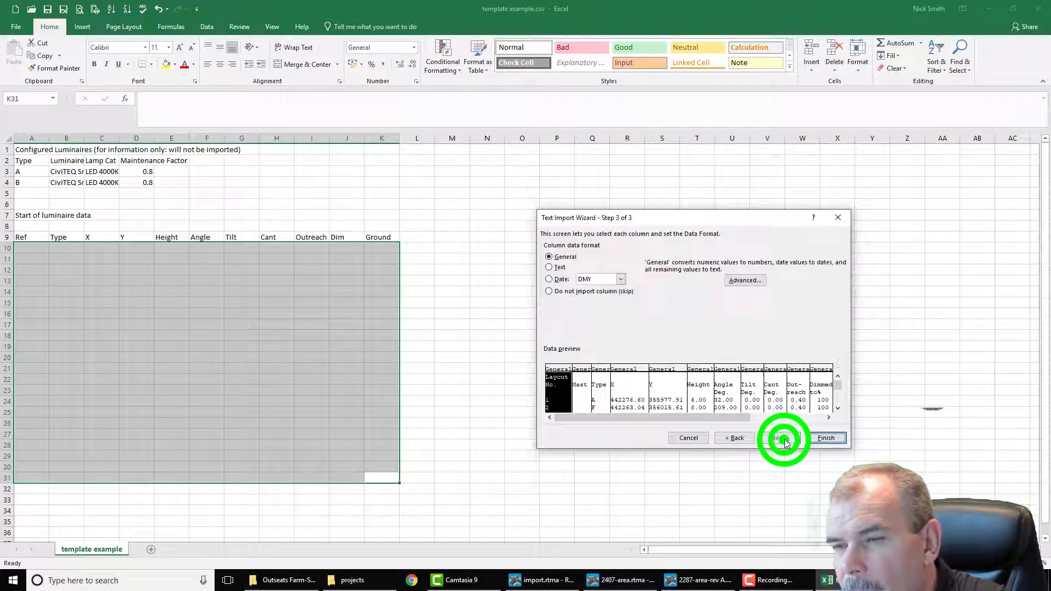
click(817, 434)
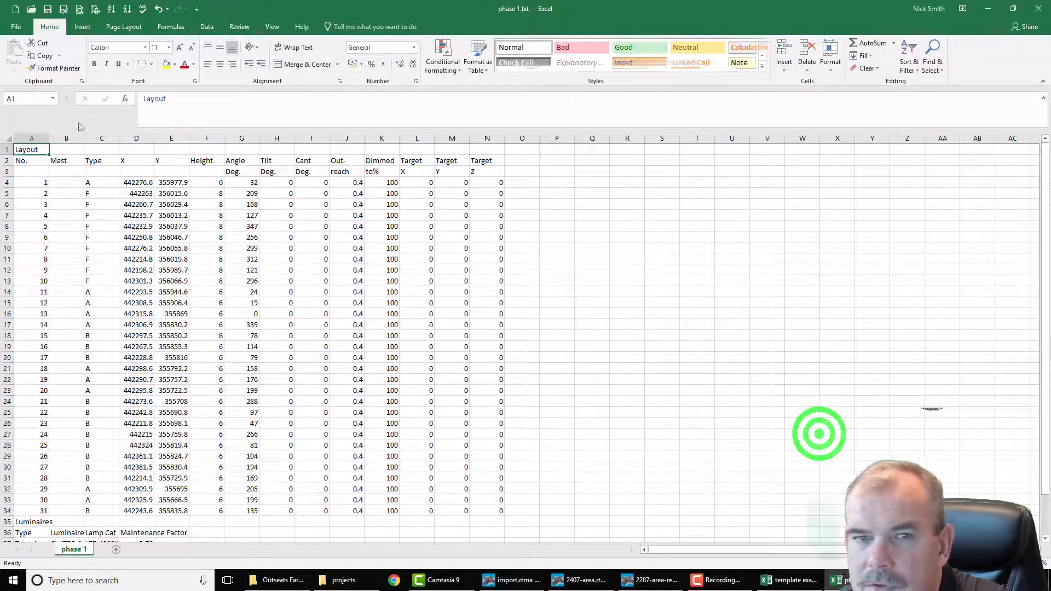
Open phase 2.txt from the projects folder, importing it as tab-delimited text with General column format
click(31, 9)
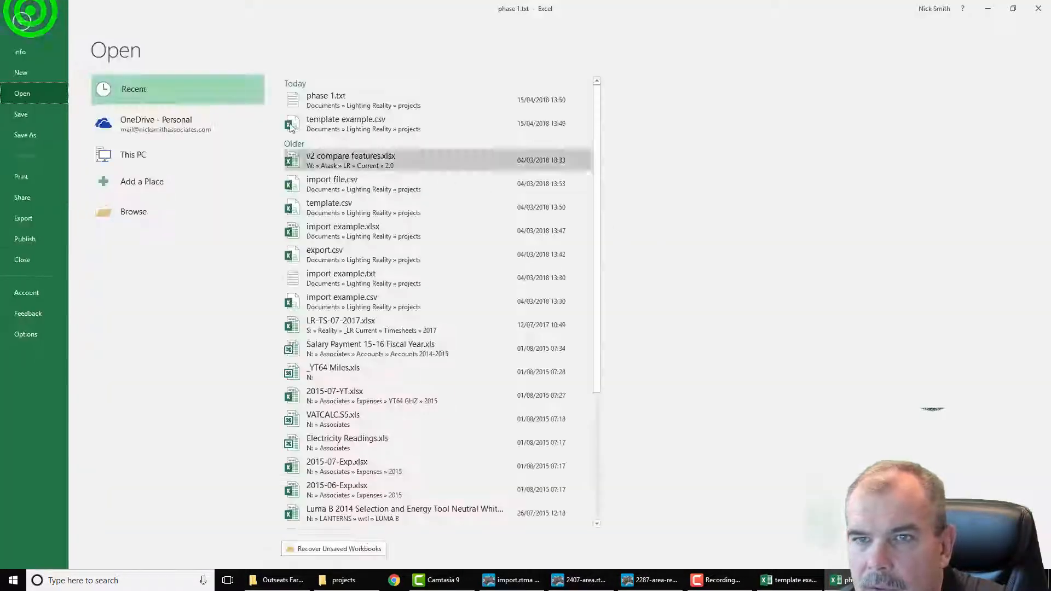
click(133, 213)
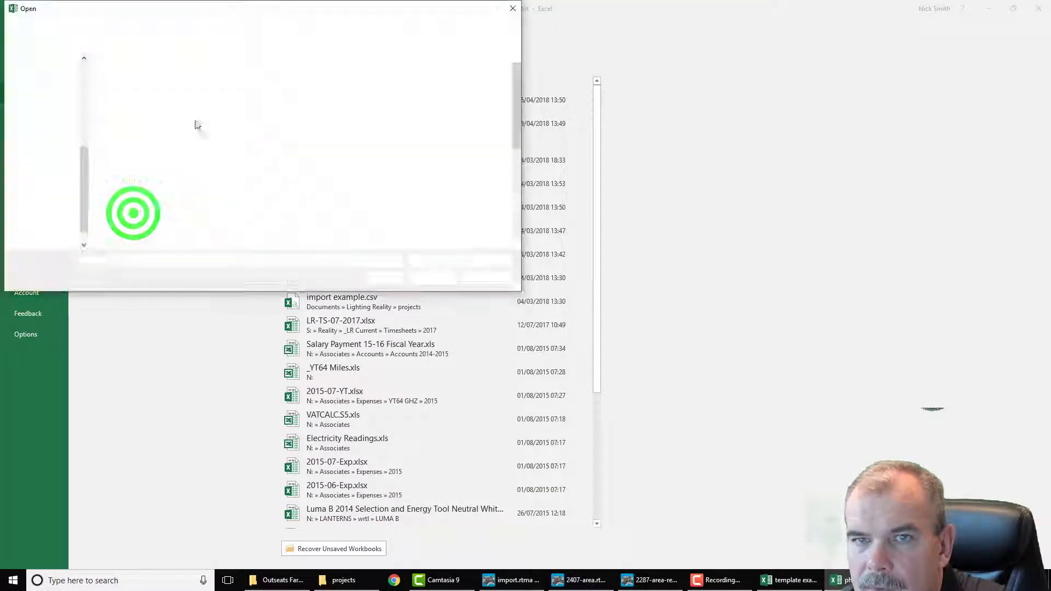
click(135, 87)
click(436, 277)
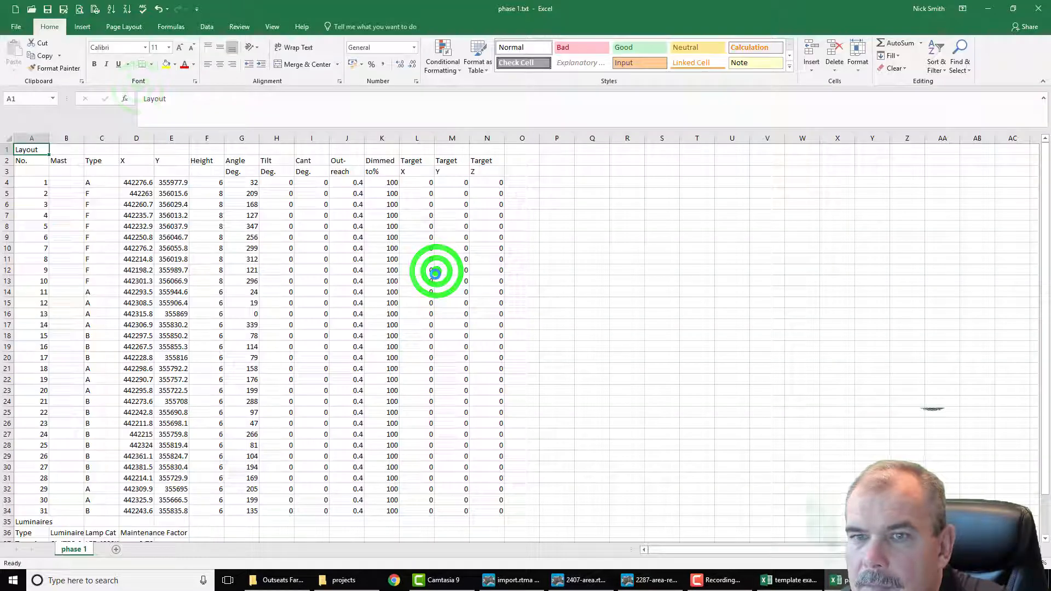
click(785, 438)
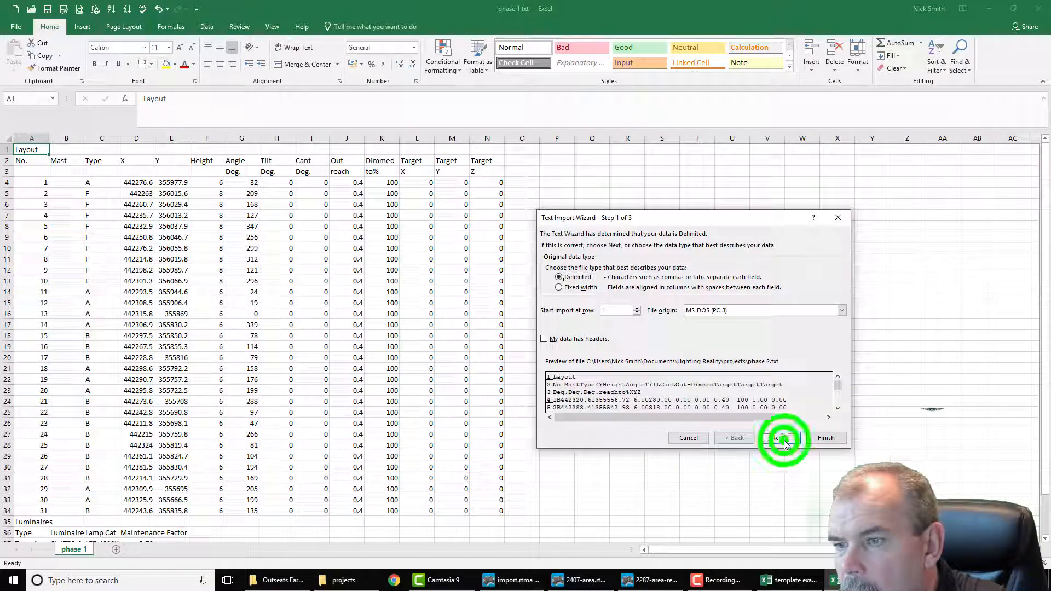
click(786, 438)
click(787, 440)
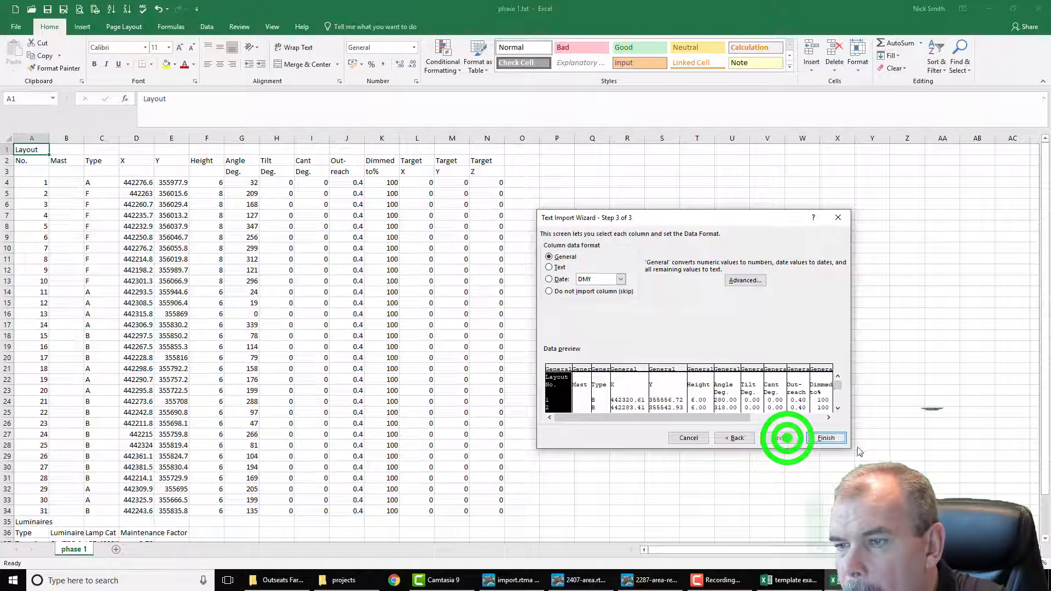
click(835, 438)
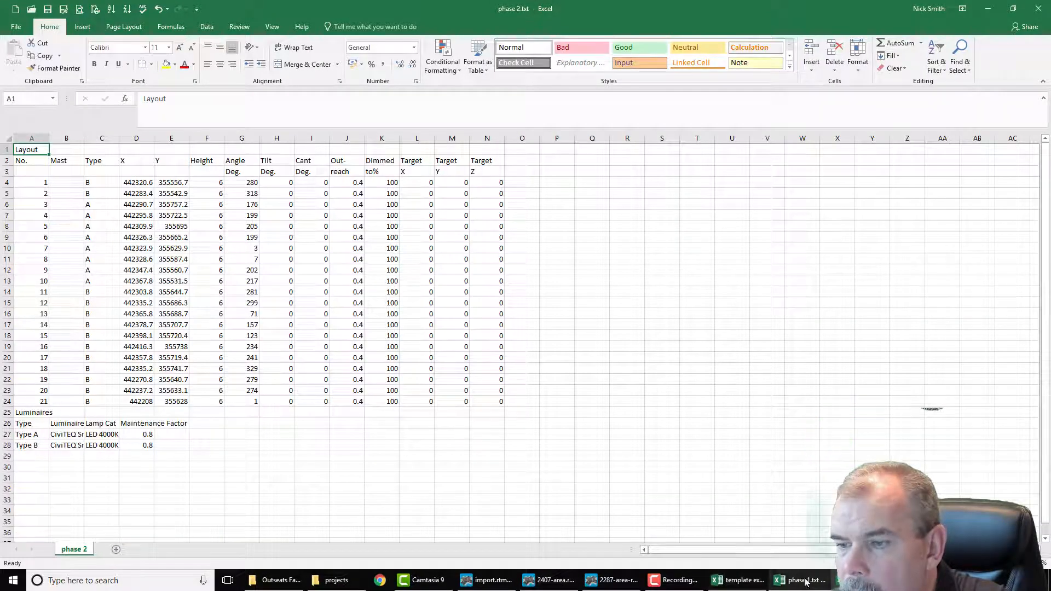
Compare the phase 1 columns with the template and clear the Target X, Y and Z columns in phase 1.txt
click(805, 580)
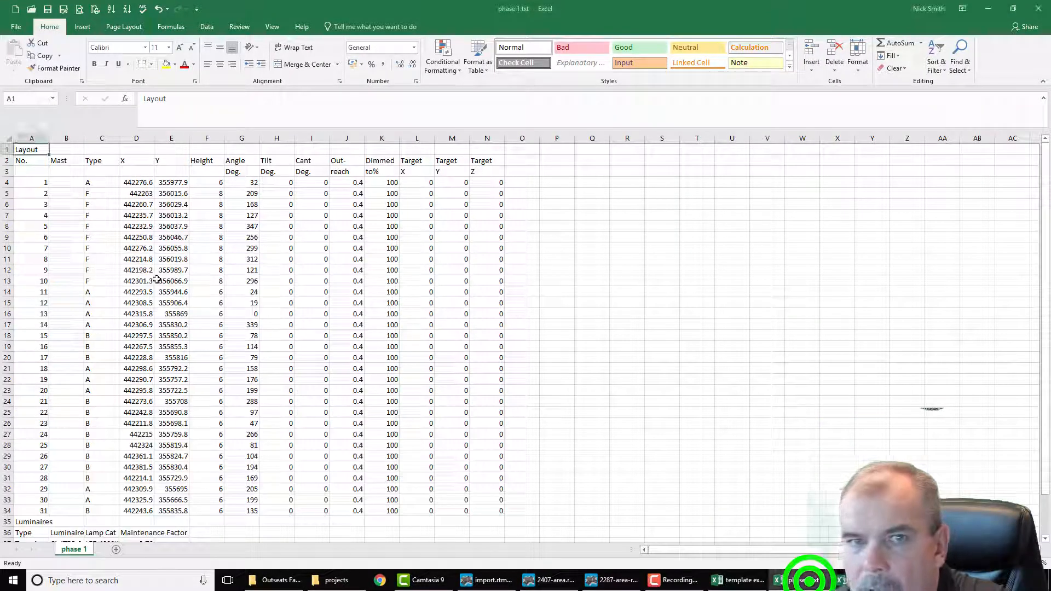
click(736, 580)
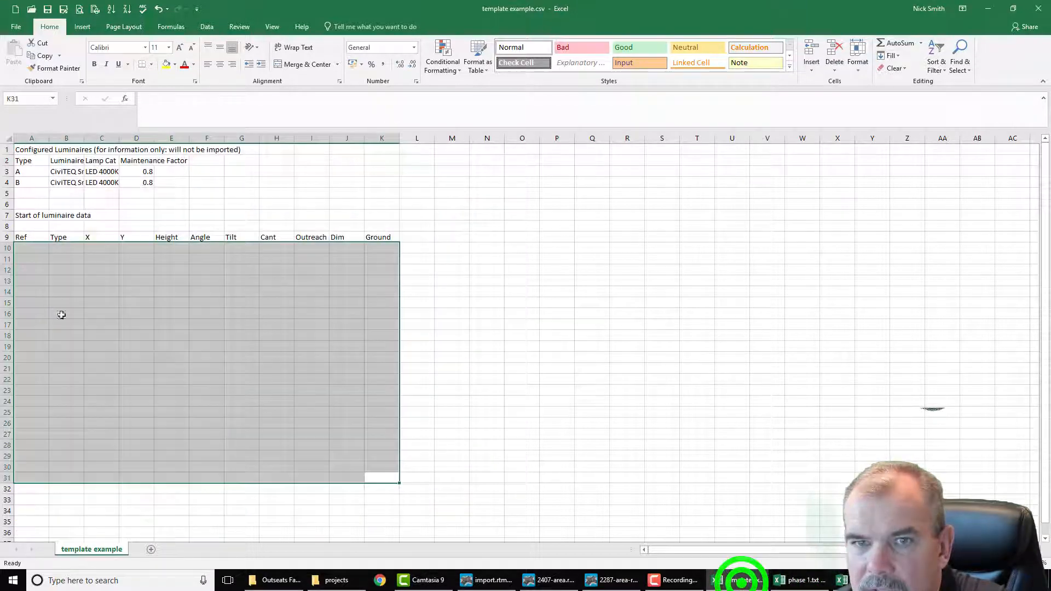
click(804, 581)
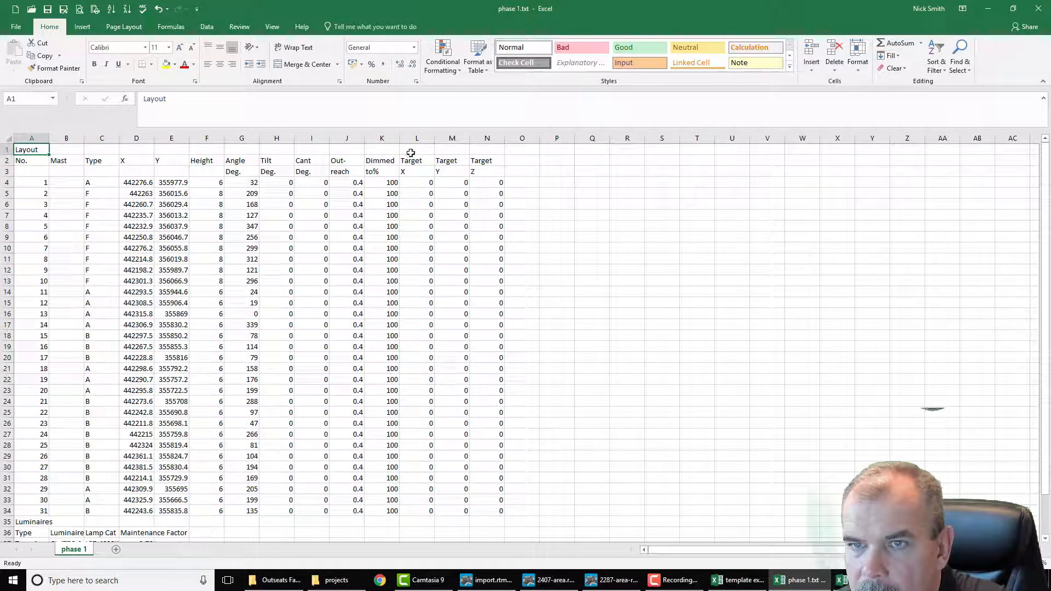
drag(415, 159, 548, 518)
key(Delete)
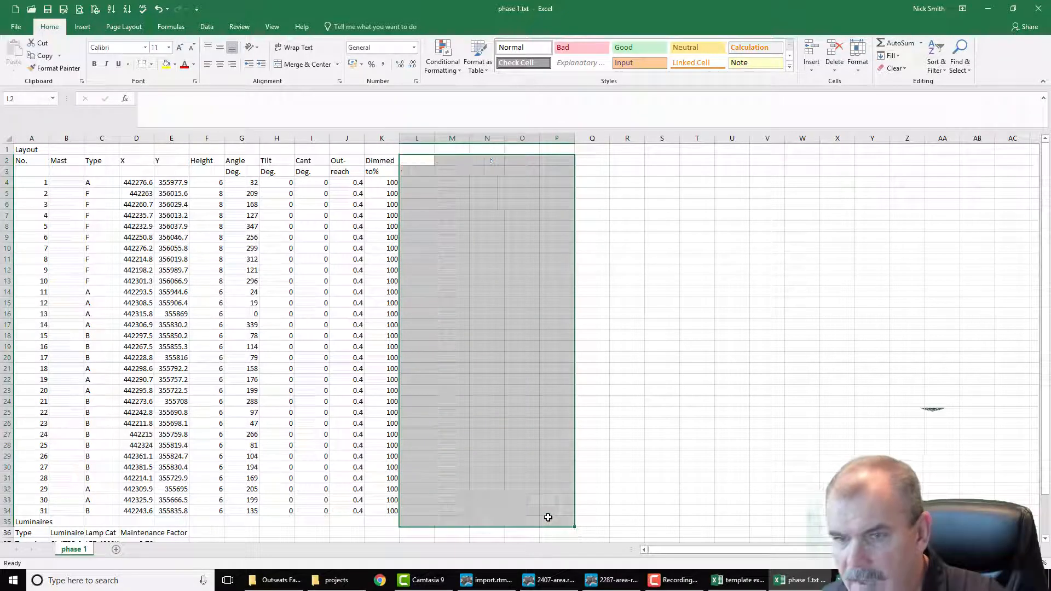
Copy the luminaire rows A4 to K34 of phase 1.txt into template example.csv, starting at cell A10
drag(387, 510, 11, 177)
key(ctrl+c)
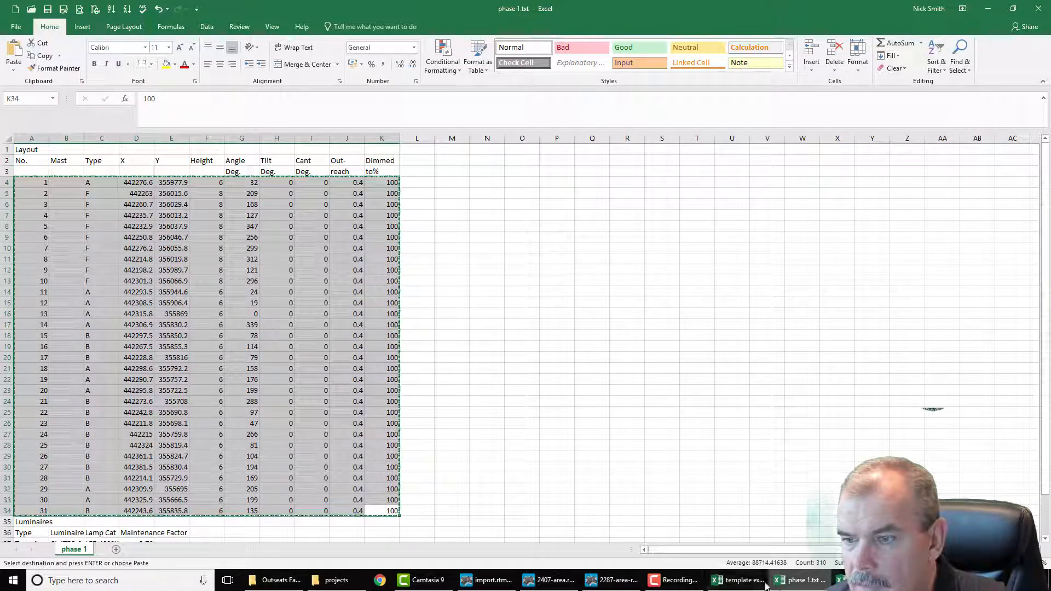
click(758, 582)
click(20, 248)
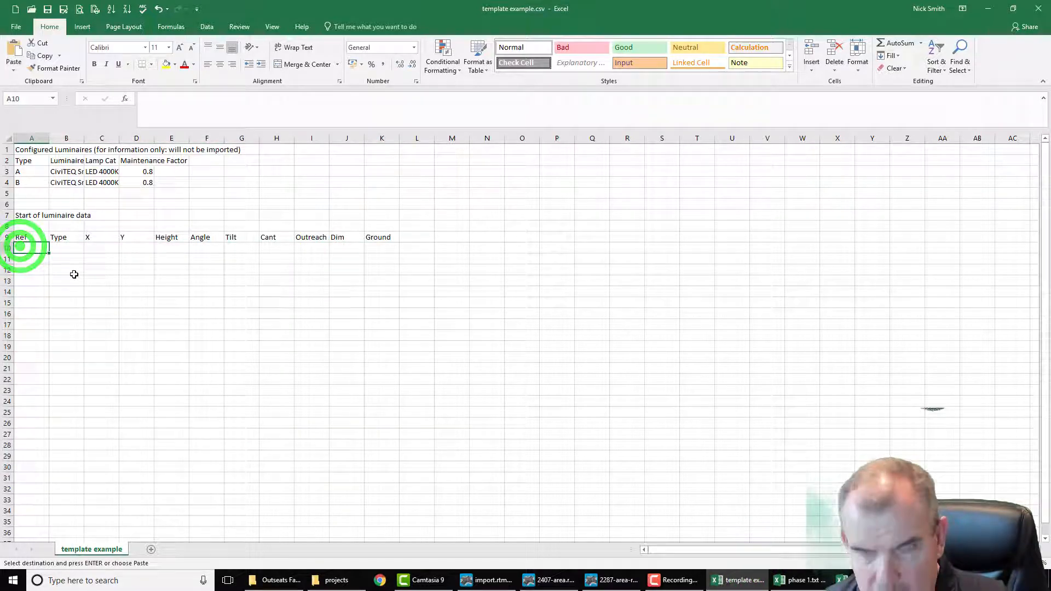
key(ctrl+v)
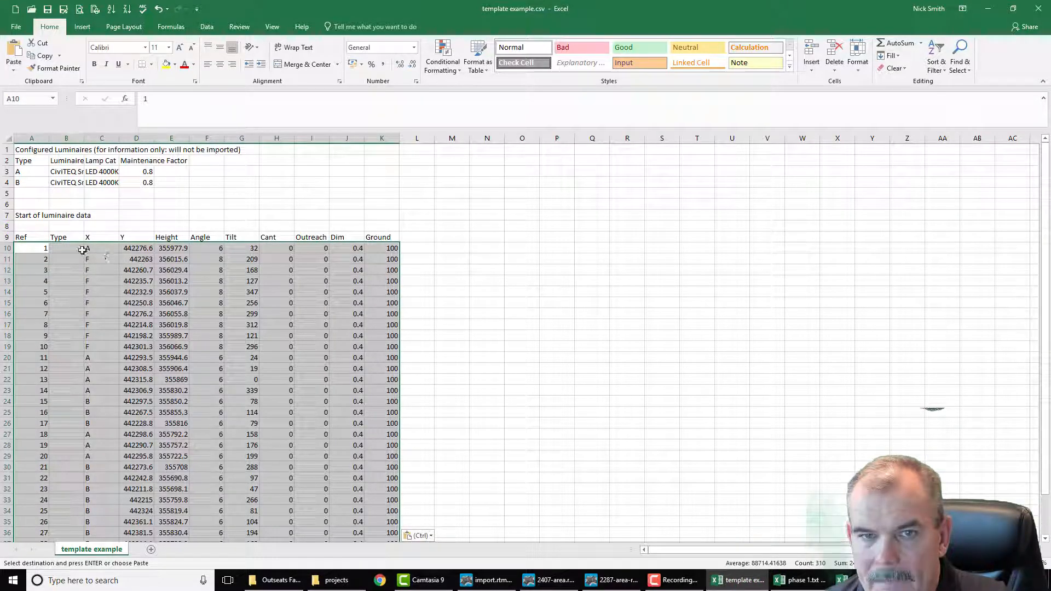
Delete the blank cells B10 to B40 under Type, shifting the remaining cells left to match the template headings
click(65, 248)
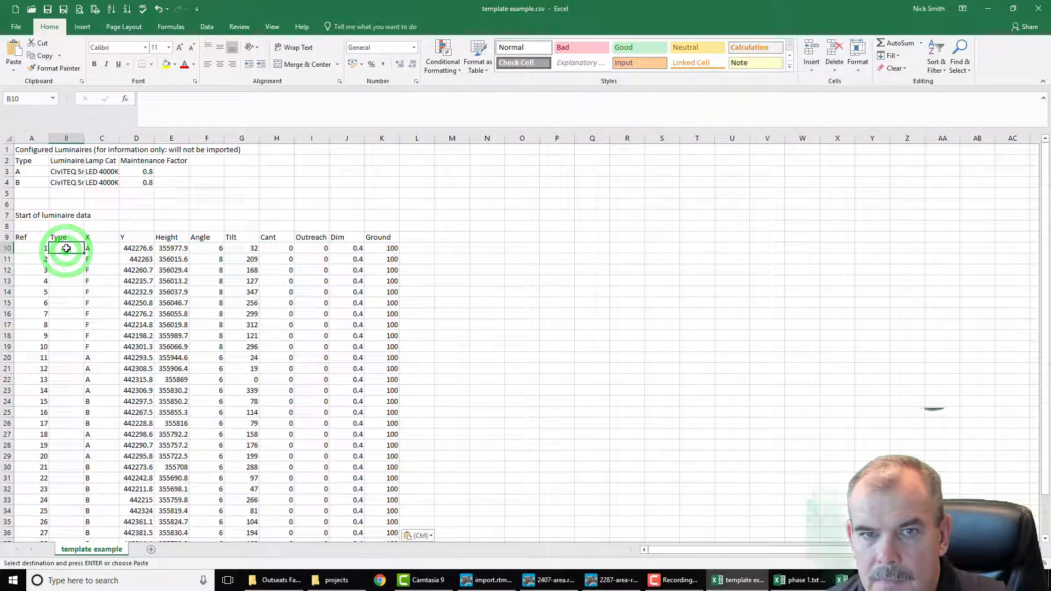
scroll(69, 237, down, 1)
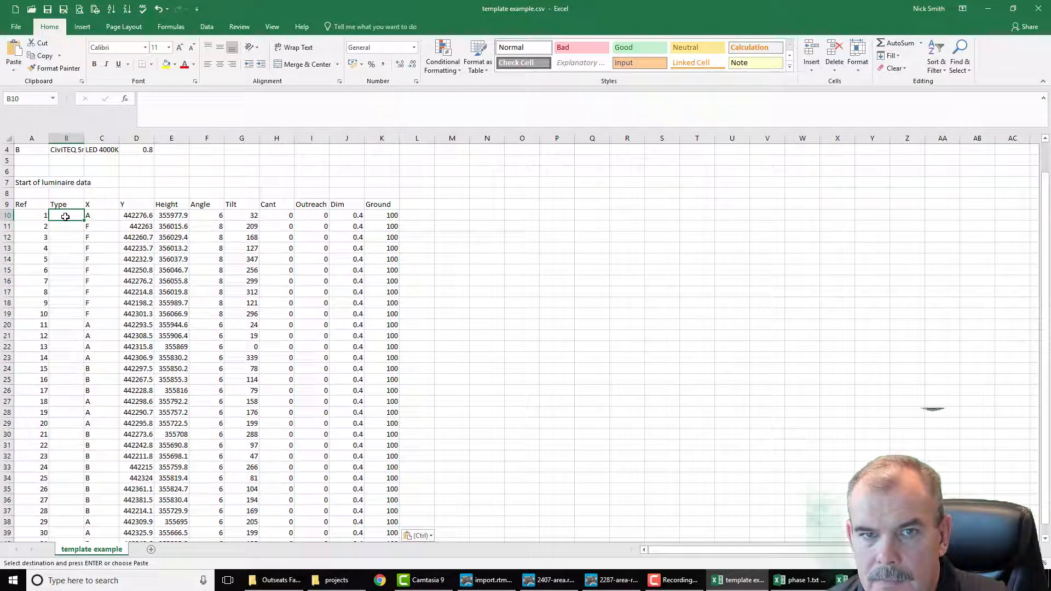
drag(65, 217, 70, 524)
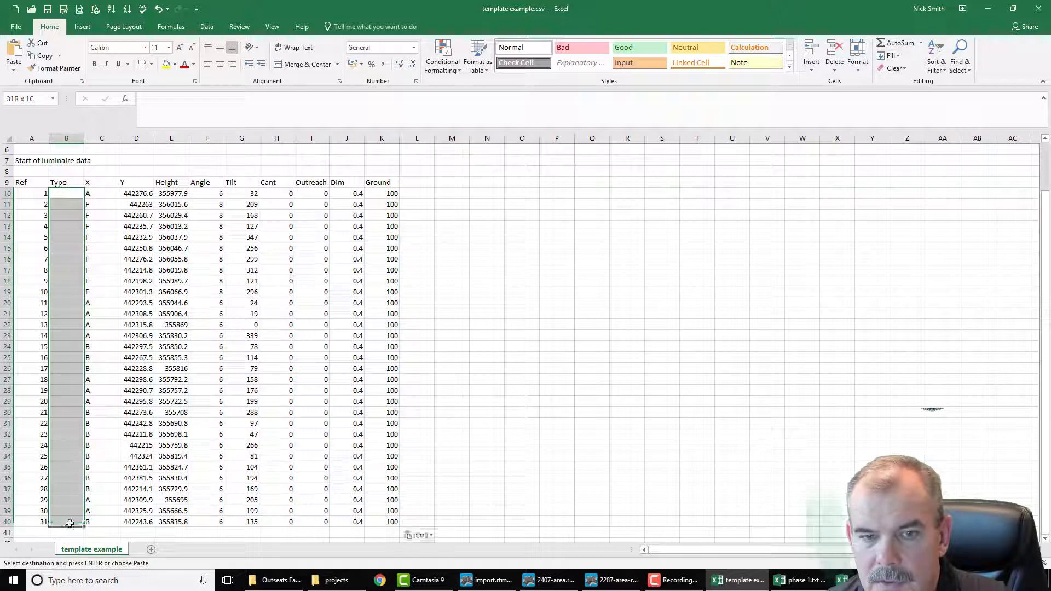
right_click(70, 524)
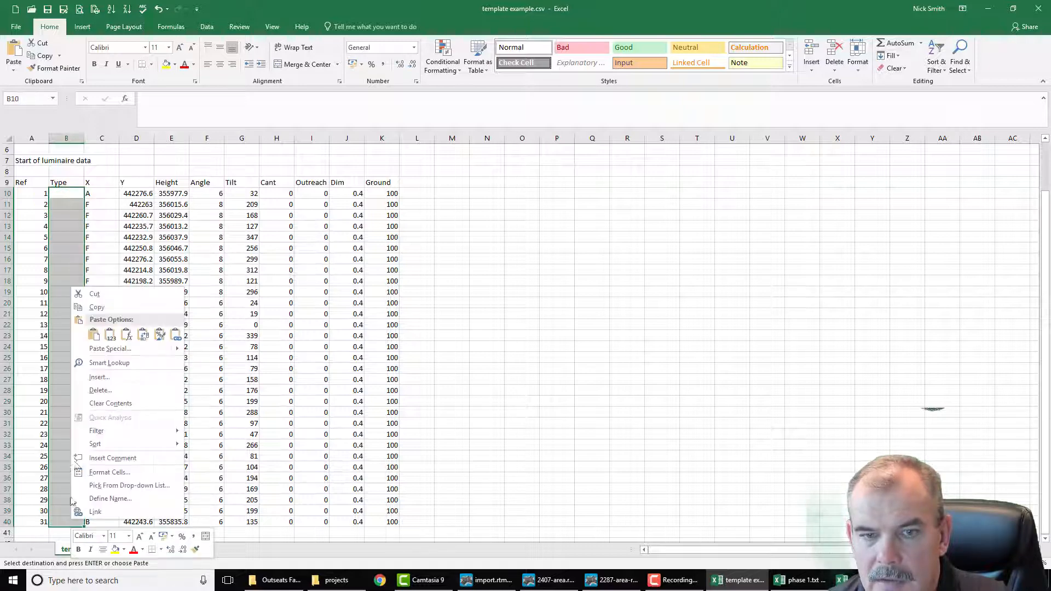
click(105, 388)
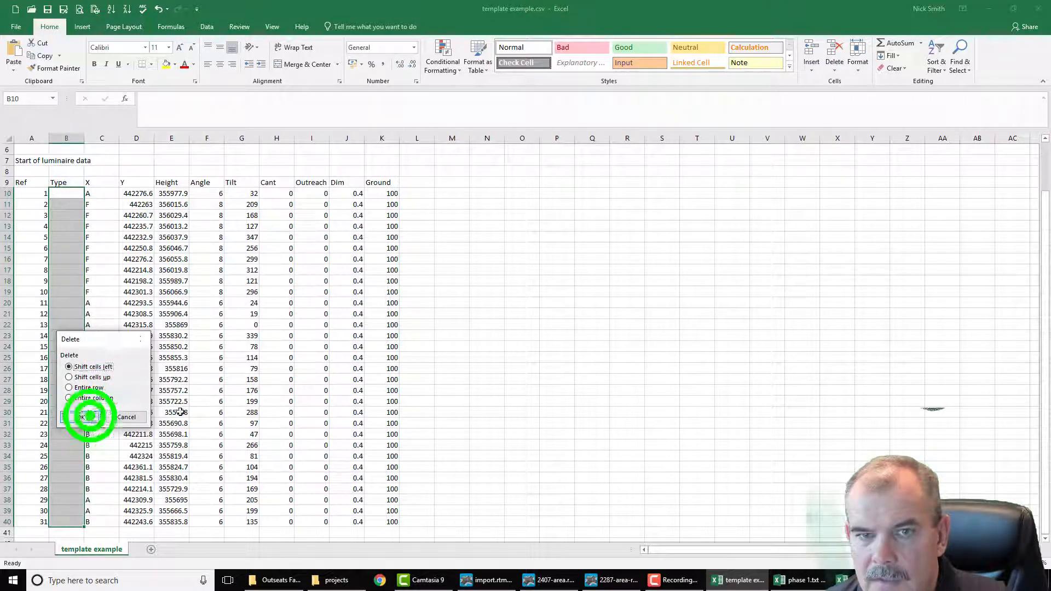
click(83, 417)
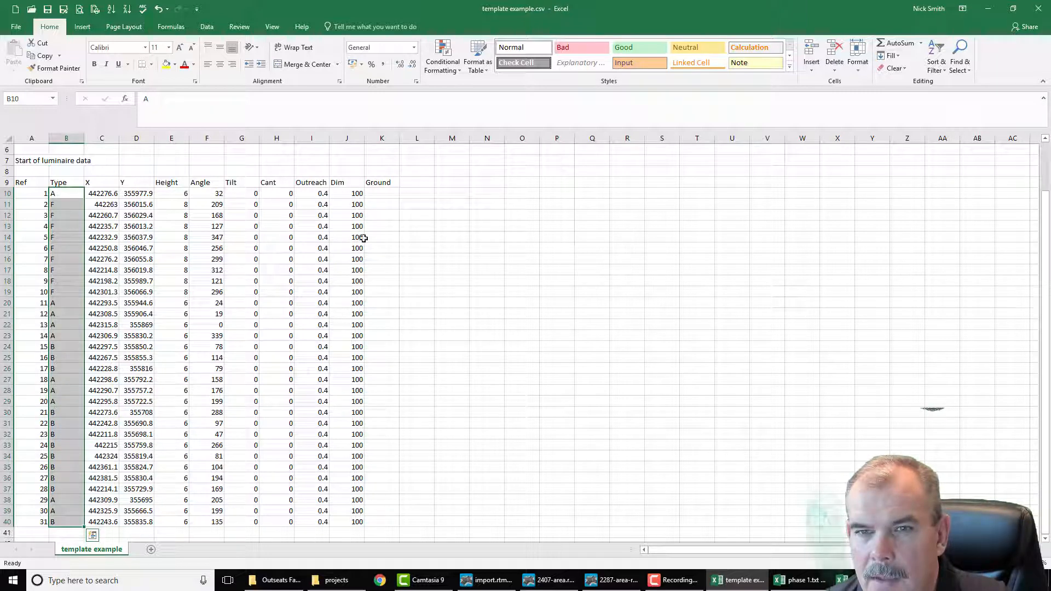
Centre the contents of the luminaire data cells A10 to J40 horizontally
drag(356, 521, 22, 193)
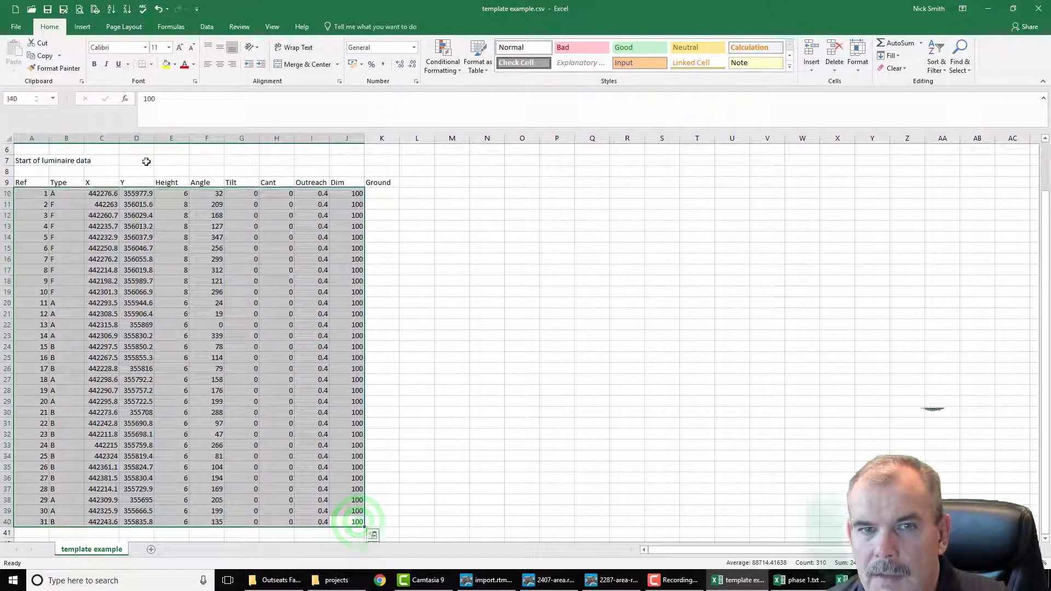
click(220, 64)
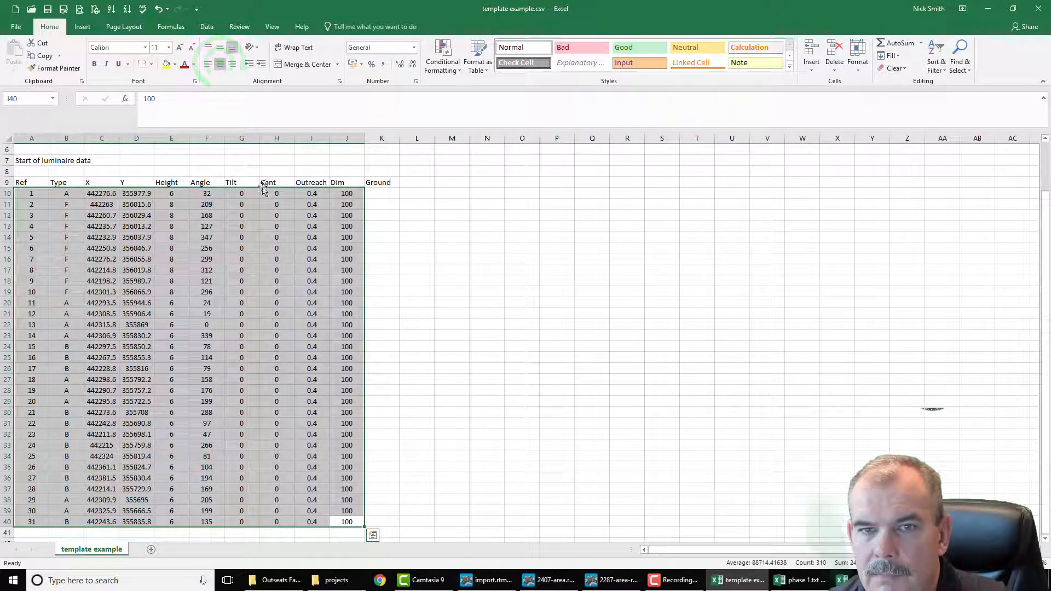
click(473, 358)
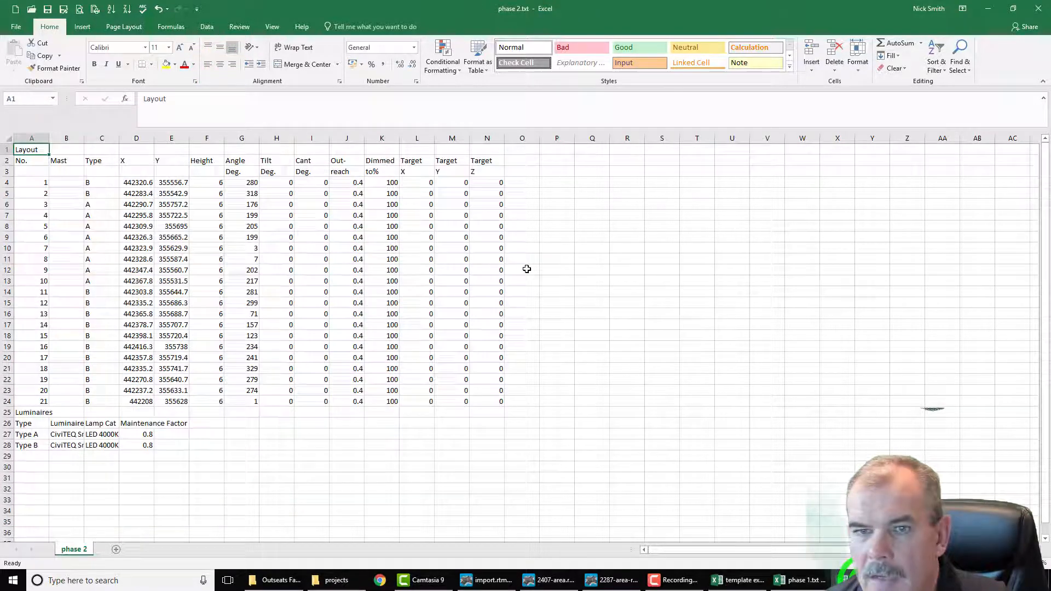
drag(491, 404, 90, 181)
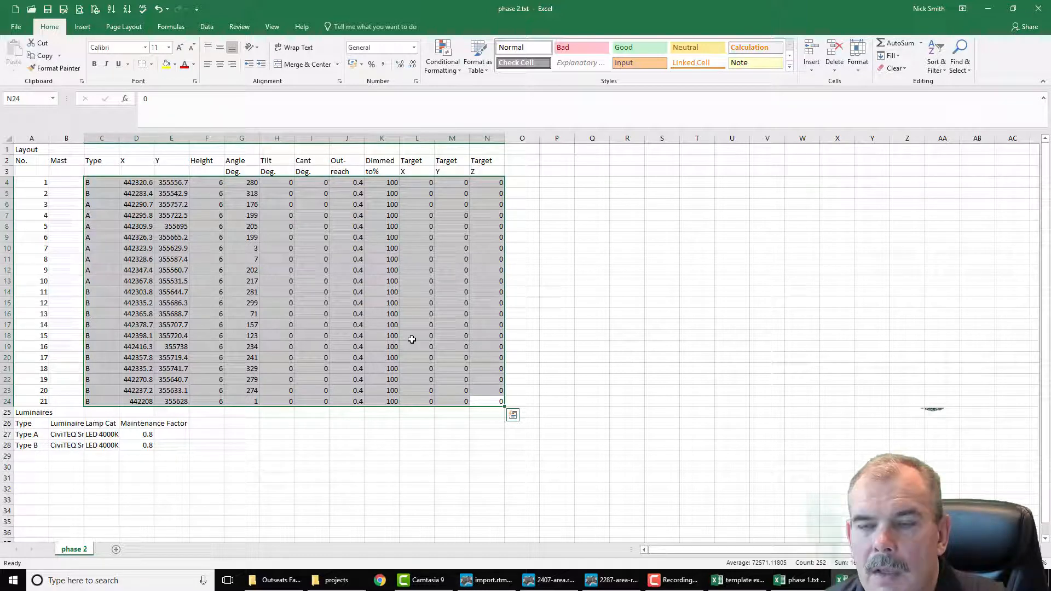
click(356, 314)
click(630, 300)
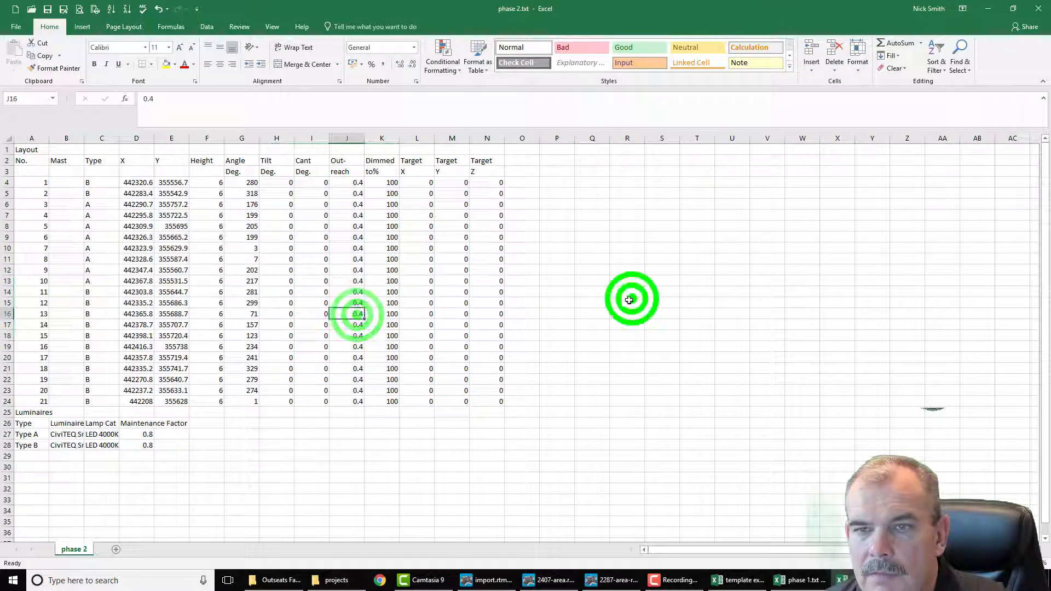
Copy the luminaire data C4 to K24 of phase 2.txt into template example.csv, starting at cell B41
drag(383, 401, 98, 181)
key(ctrl+c)
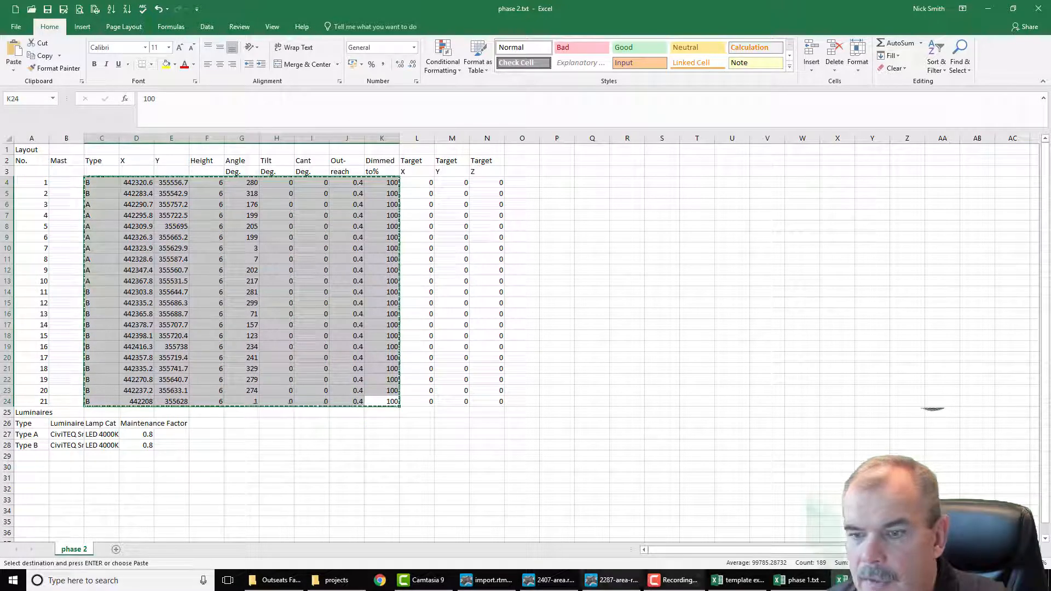
click(744, 580)
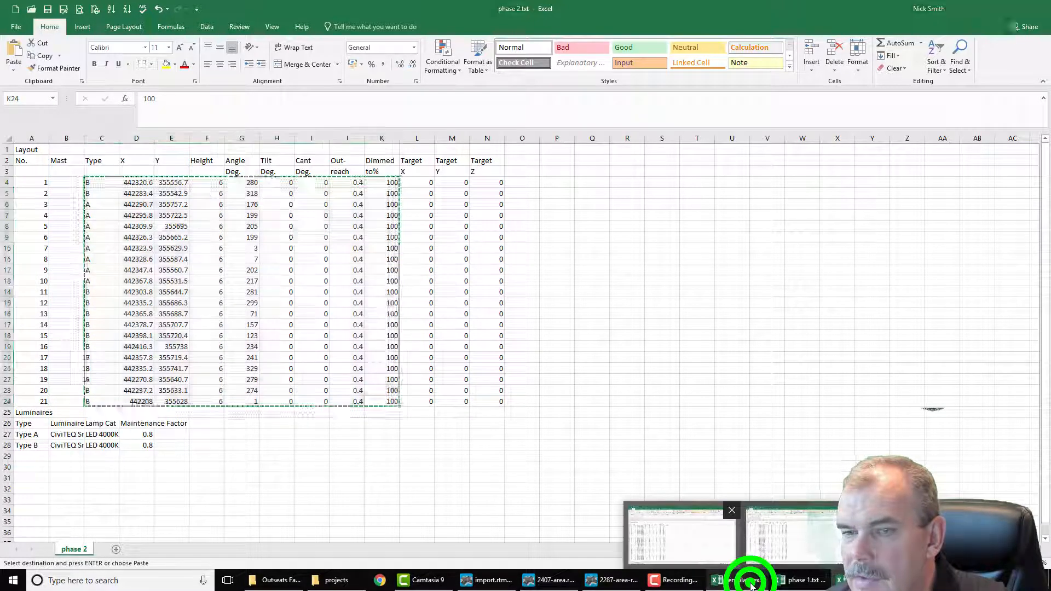
scroll(109, 278, down, 2)
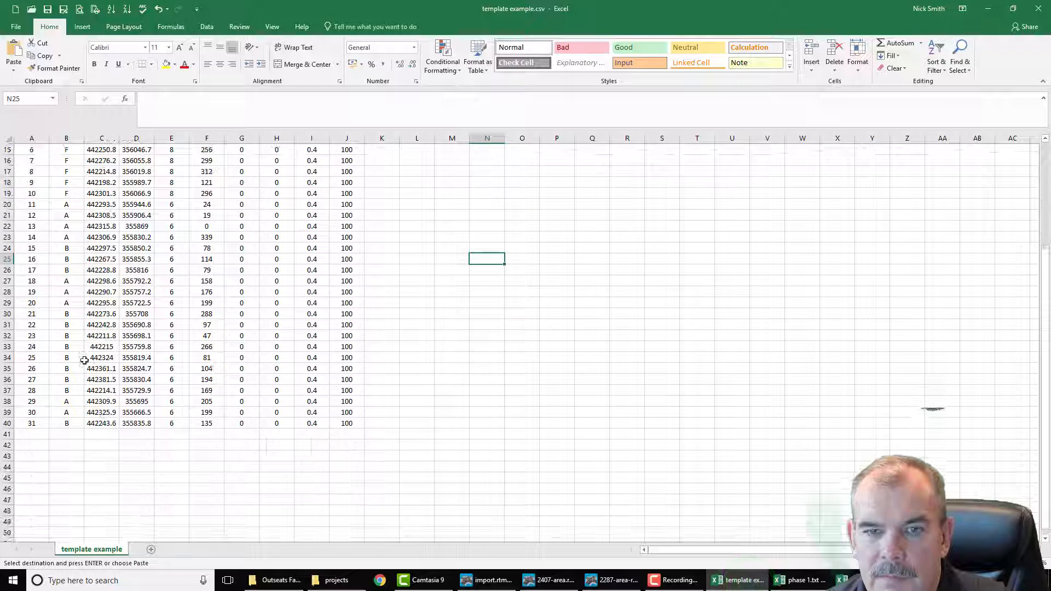
click(67, 434)
key(ctrl+v)
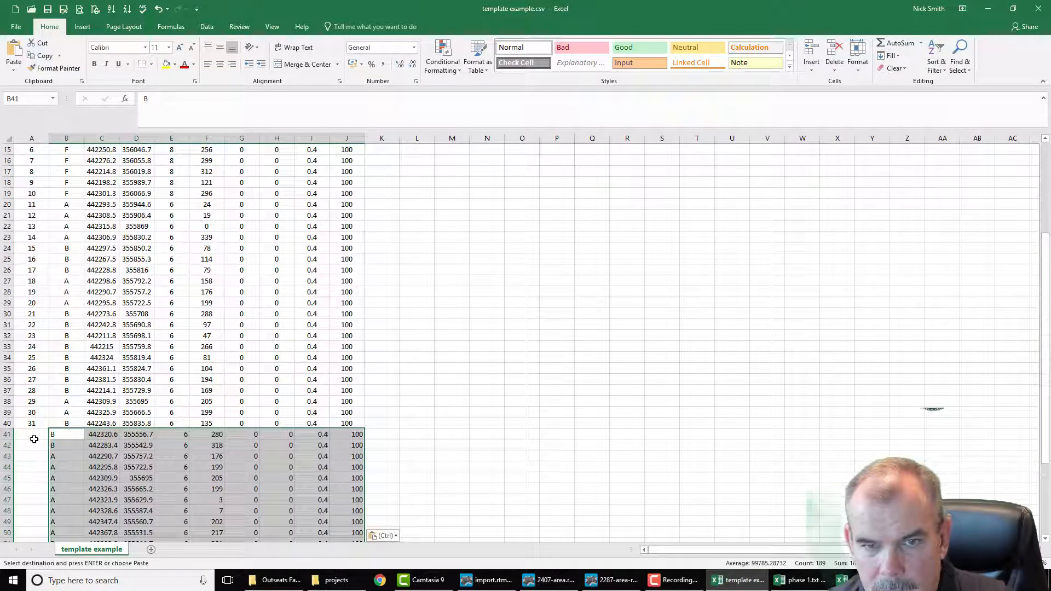
Number the phase 2 luminaires in the Ref column consecutively from 100 in cell A41 to 120 in cell A61
click(33, 438)
text(100)
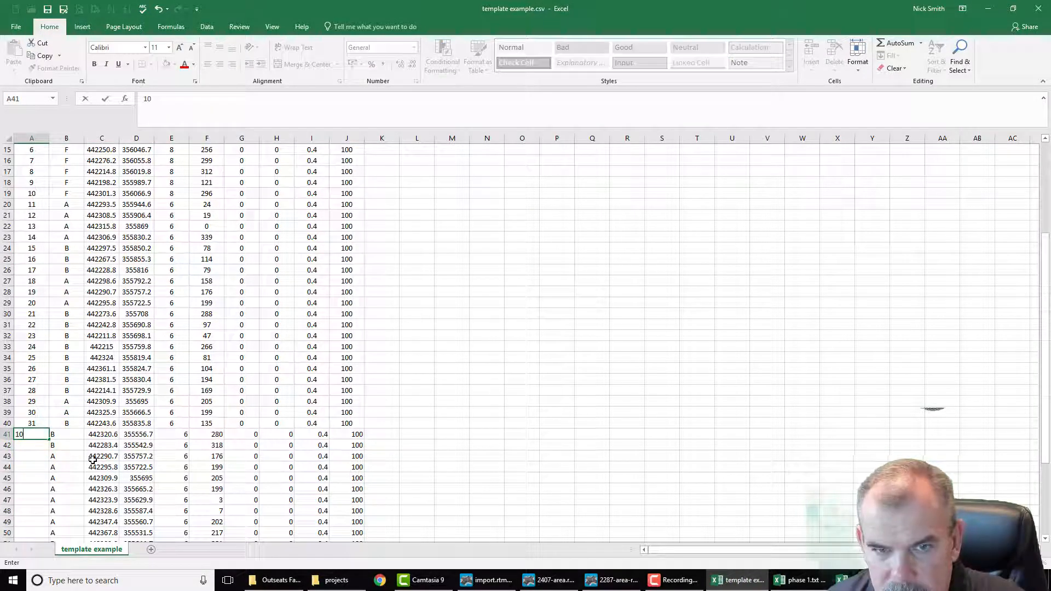
key(Return)
text(101)
key(Return)
text(102)
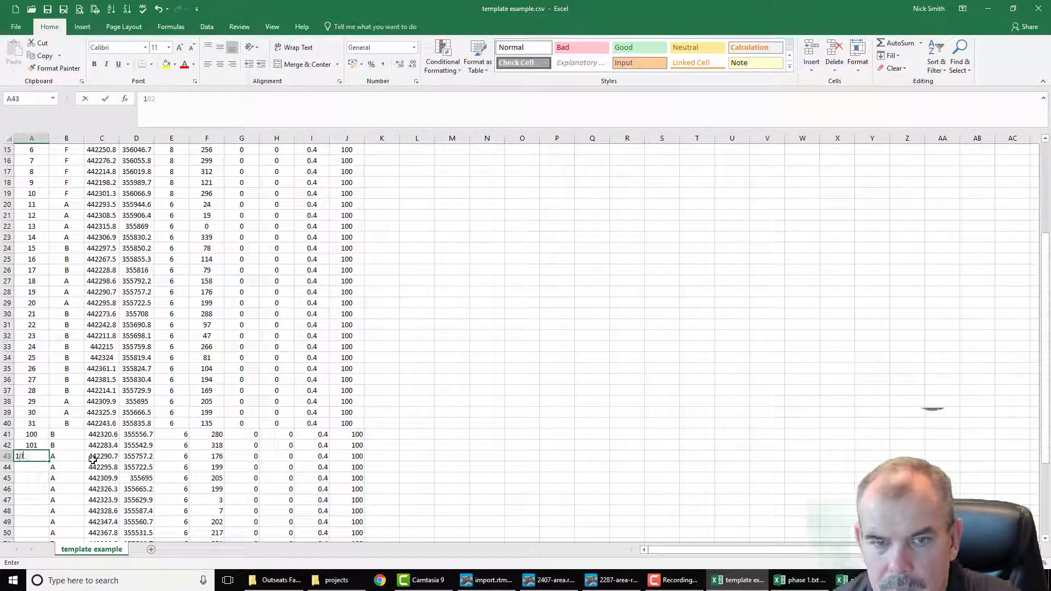
key(Return)
text(103)
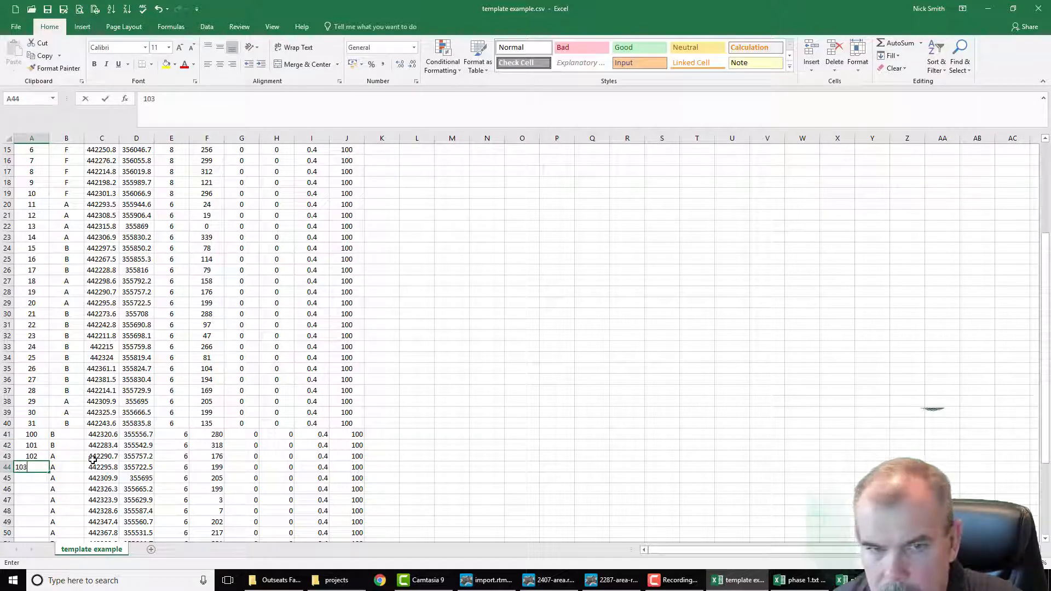
key(Return)
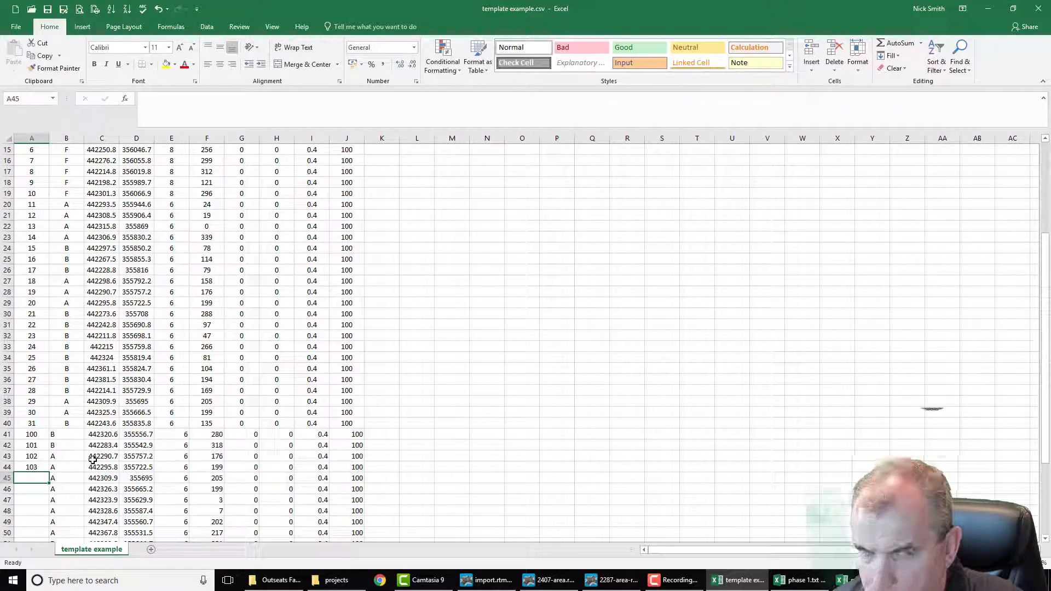
text(104)
key(Return)
text(105)
key(Return)
text(10)
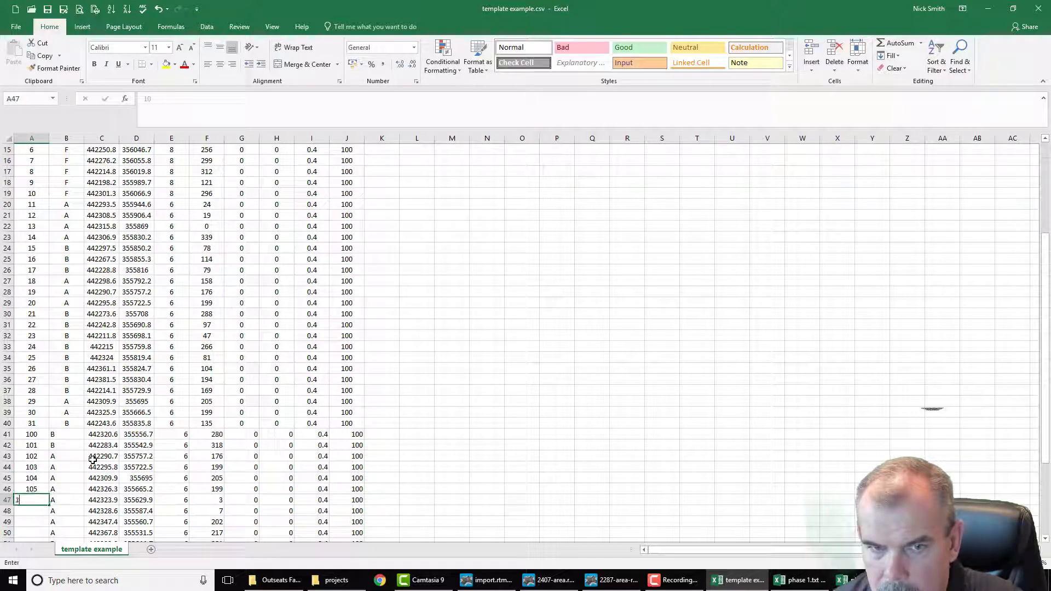
text(6)
key(Return)
text(107)
key(Return)
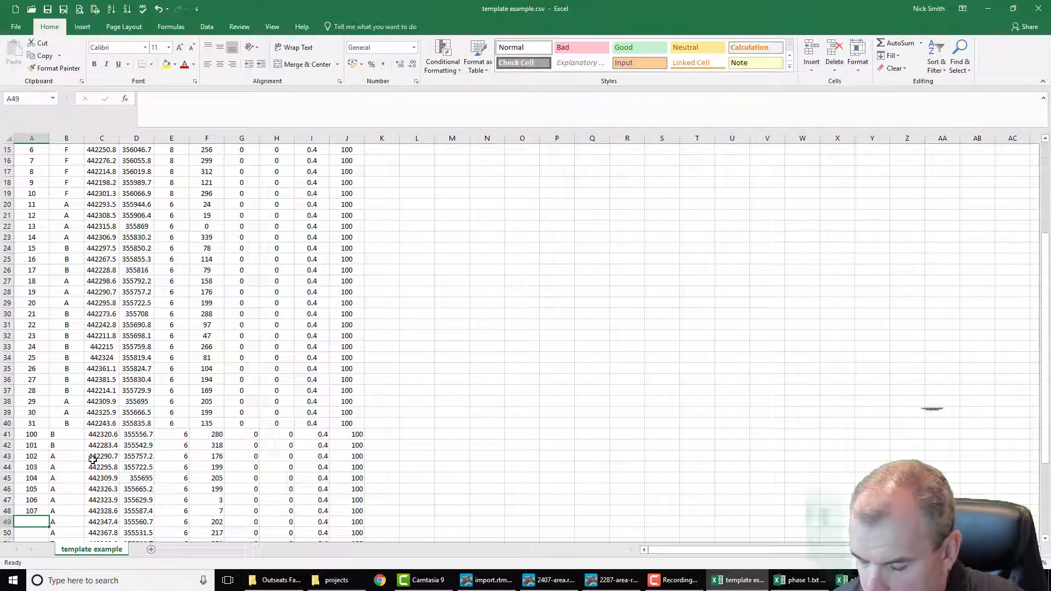
text(108)
key(ctrl+Return)
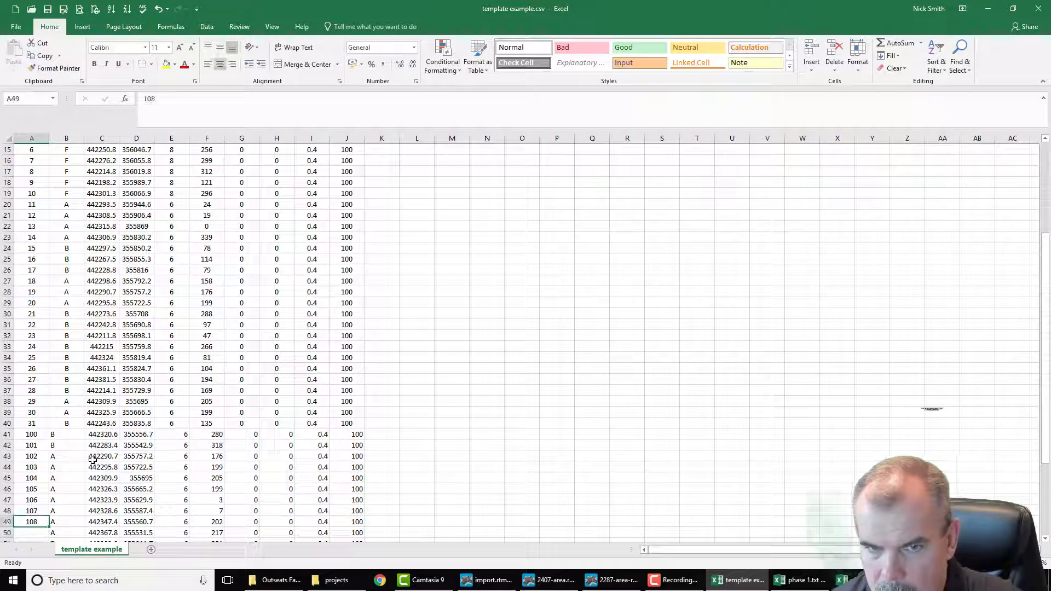
key(Return)
text(109)
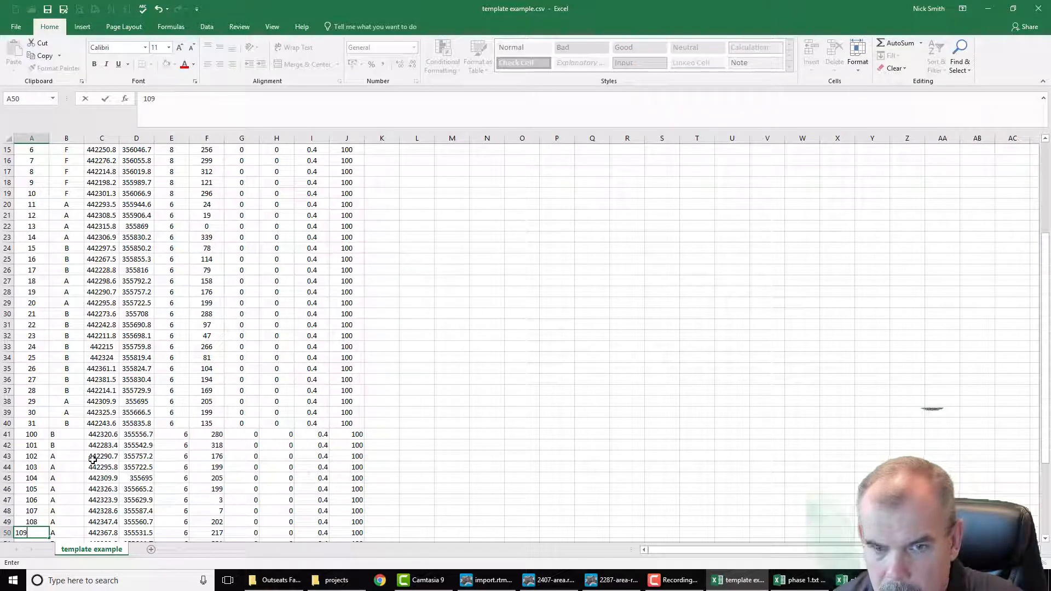
key(Return)
text(110)
key(Return)
text(111)
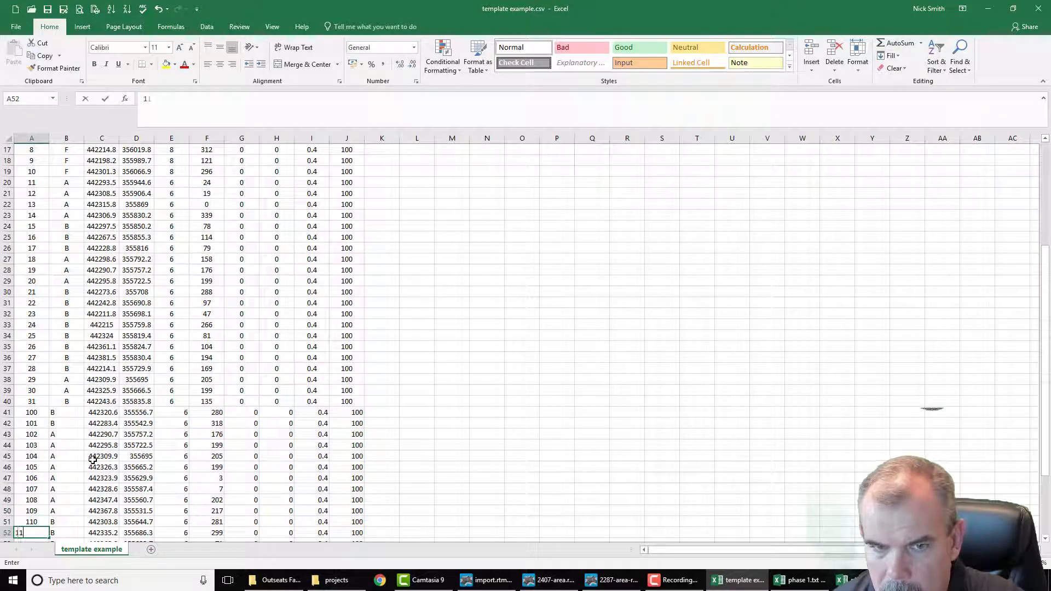
key(Return)
text(112)
key(Return)
text(113)
key(Return)
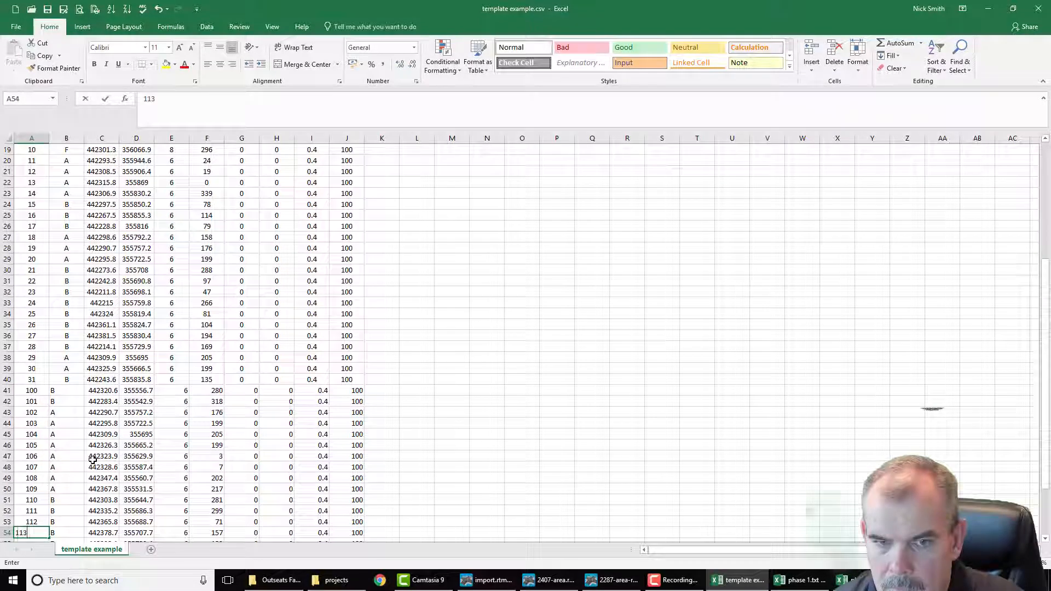
text(114)
key(Return)
text(115)
key(Return)
text(11)
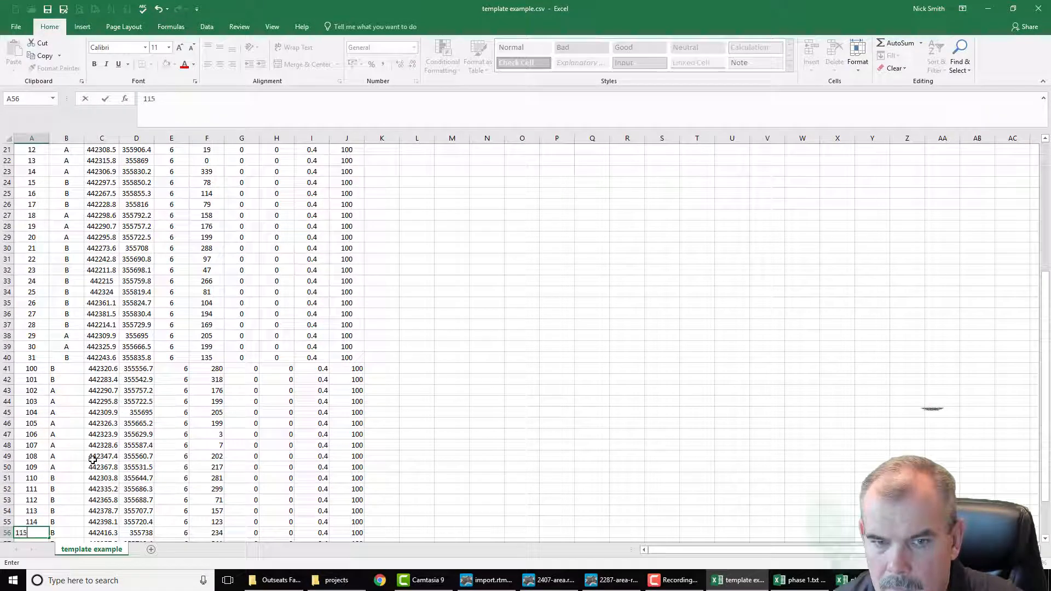
text(6)
key(Return)
text(117)
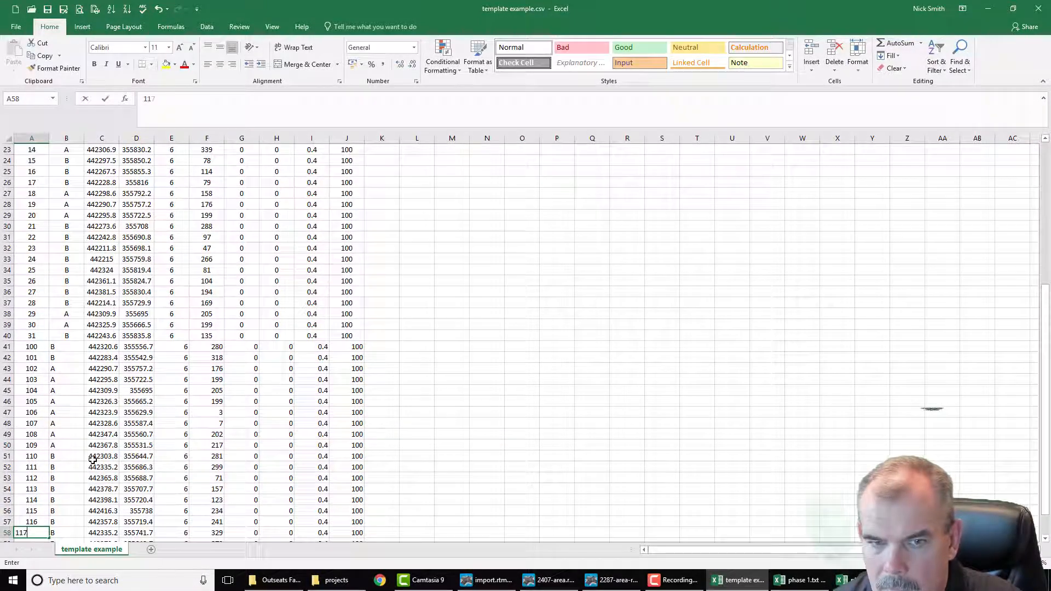
key(Return)
text(118)
key(Return)
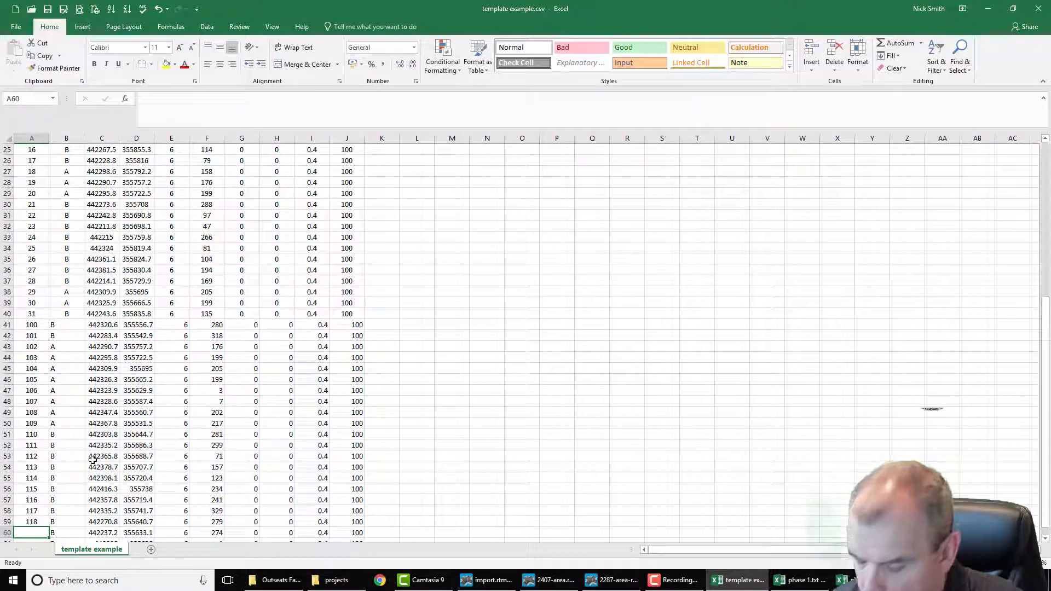
text(119)
key(Return)
text(120)
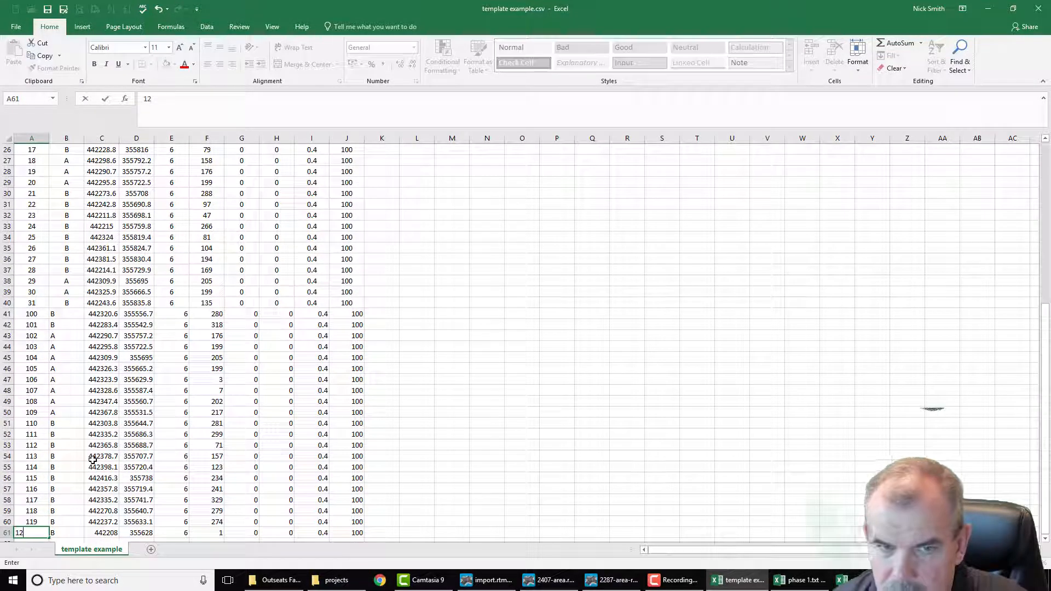
key(Return)
key(Up)
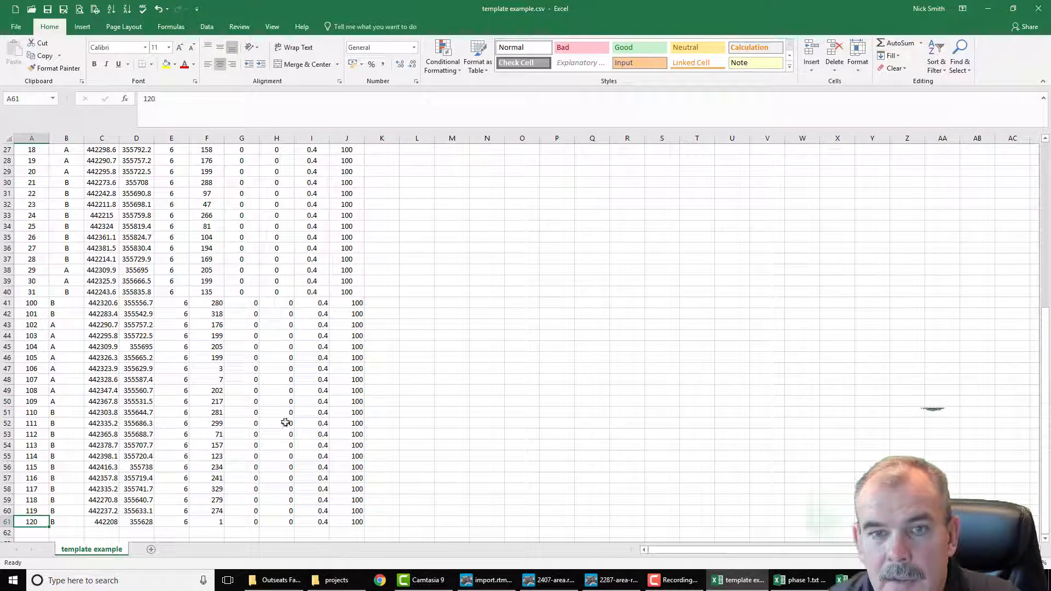
Save the combined luminaire sheet as Outsteats.csv in the projects folder, keeping the comma-delimited CSV format
scroll(285, 423, up, 9)
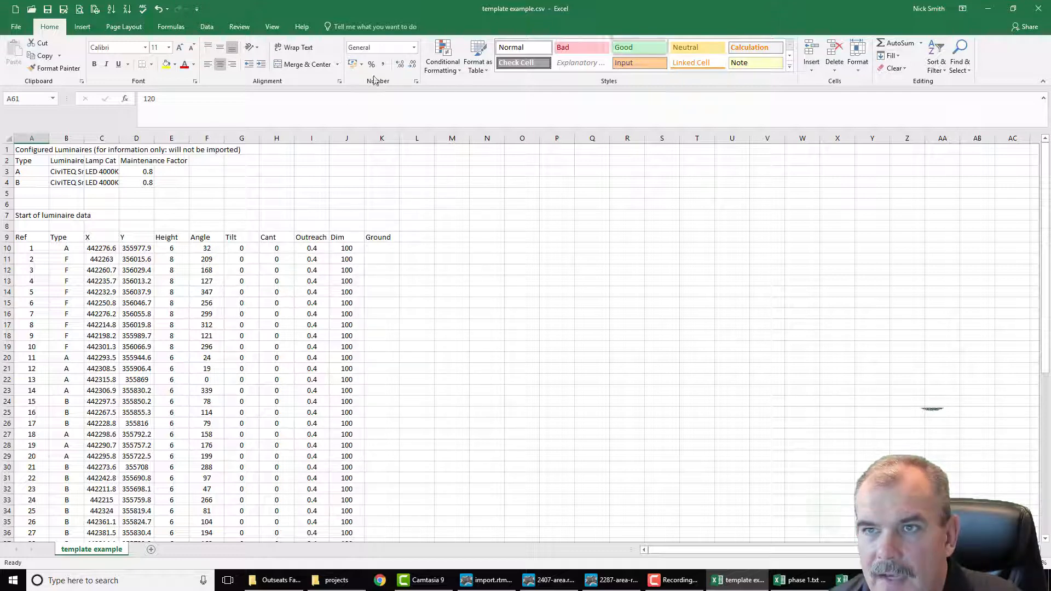
click(64, 11)
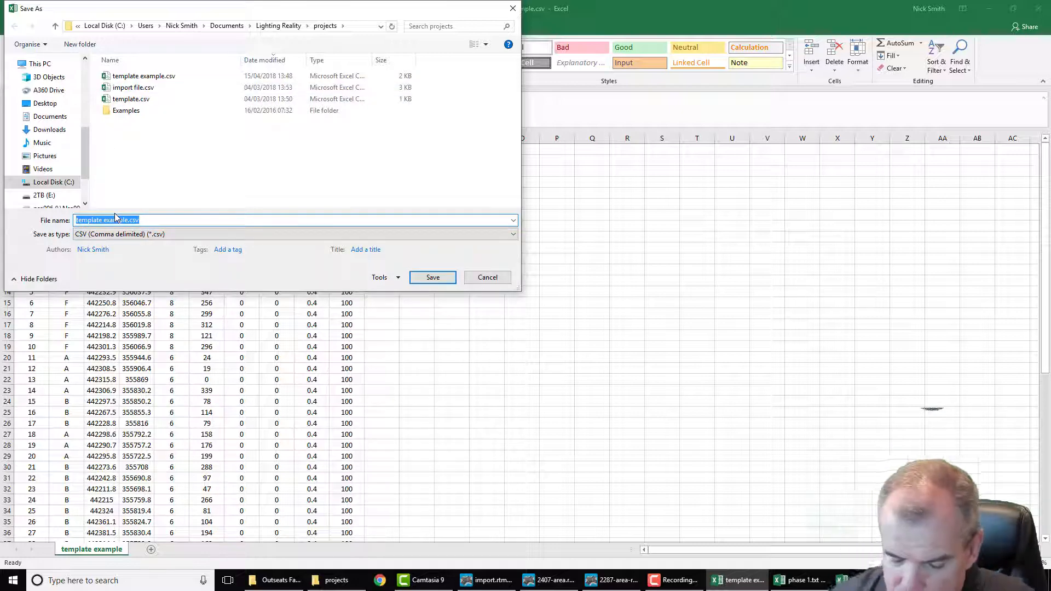
text(0)
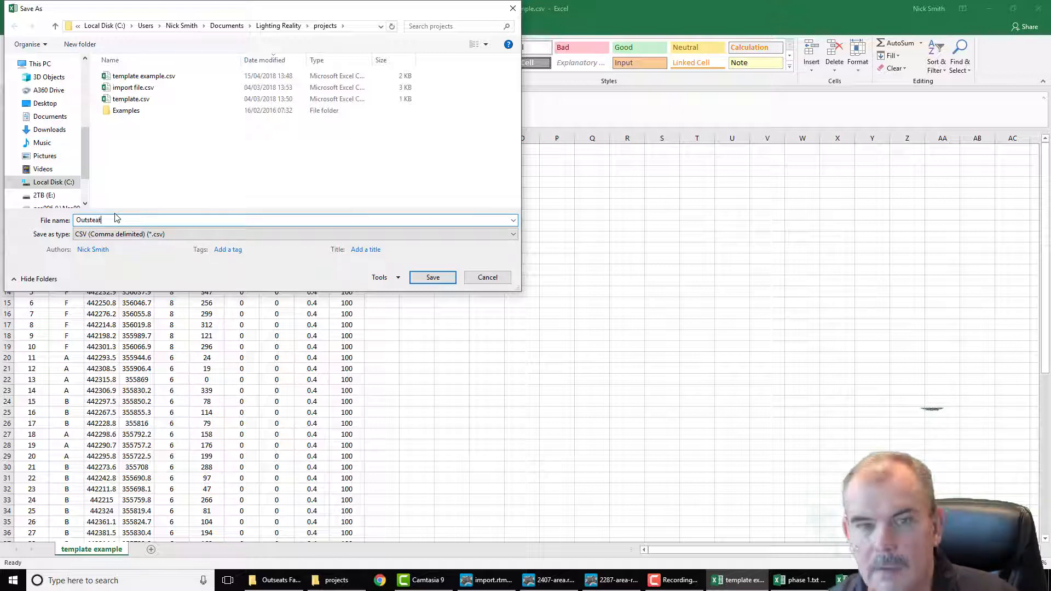
key(Return)
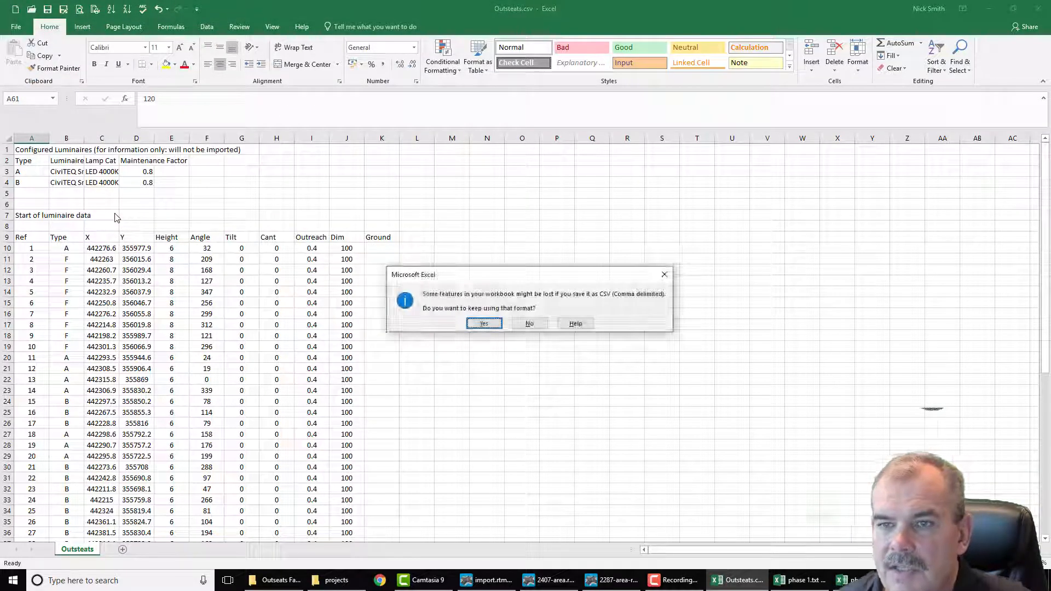
click(485, 324)
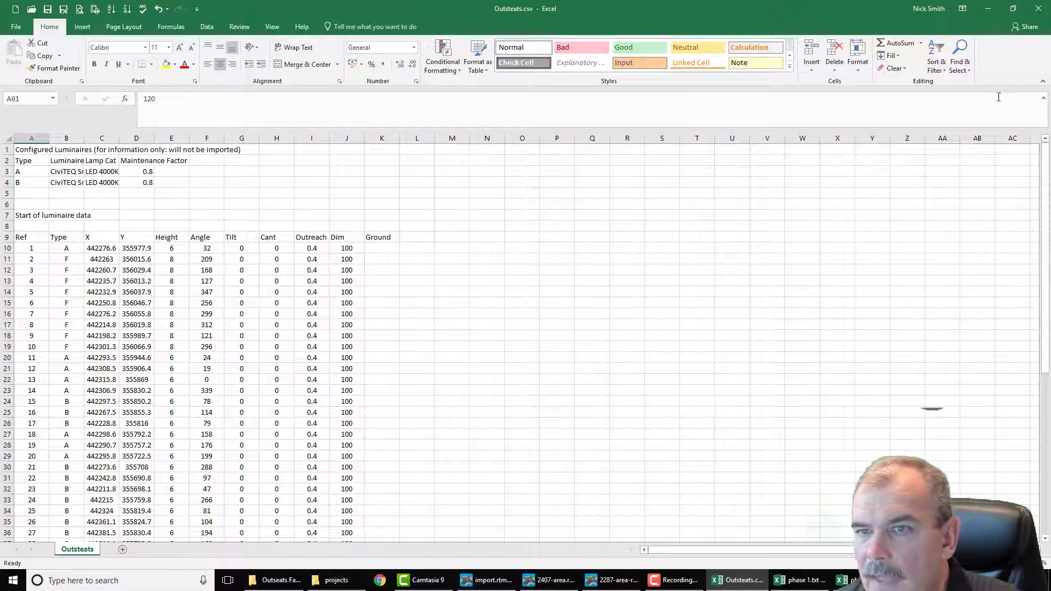
Look over the rows in Outsteats.csv, and close both that file and phase 2.txt
scroll(739, 251, down, 5)
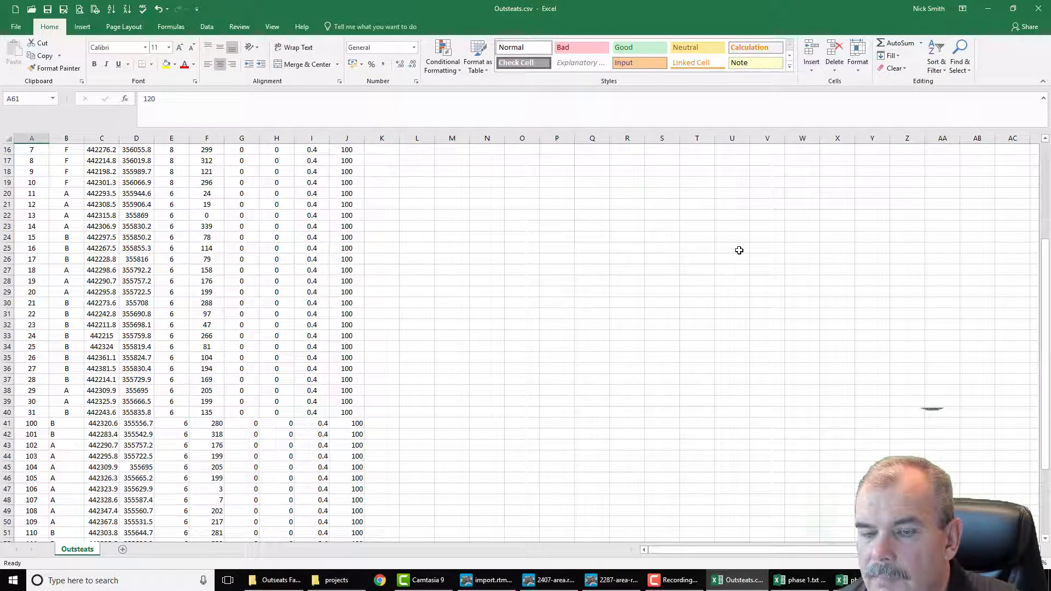
scroll(739, 250, up, 5)
click(1038, 8)
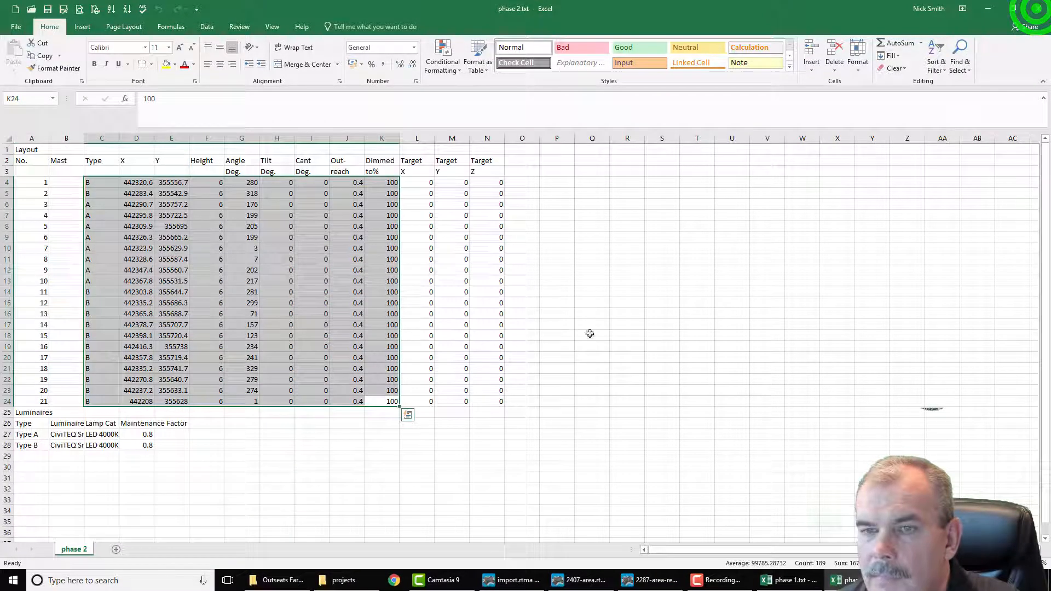
click(717, 289)
click(1039, 8)
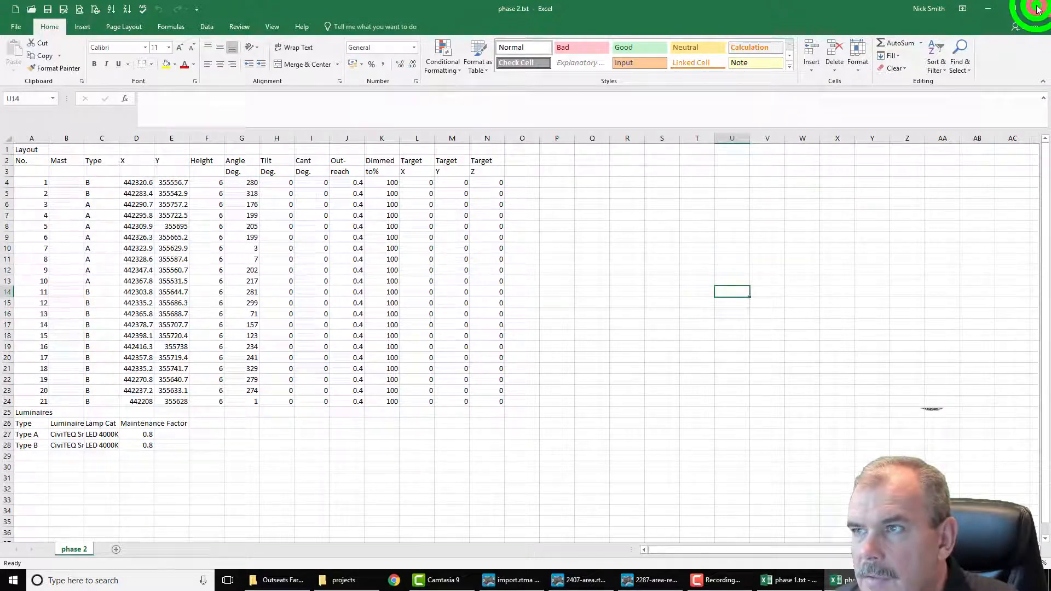
Minimise phase 1.txt, move the projects folder window aside and switch to the import.rtma project in Reality Outdoor
click(987, 10)
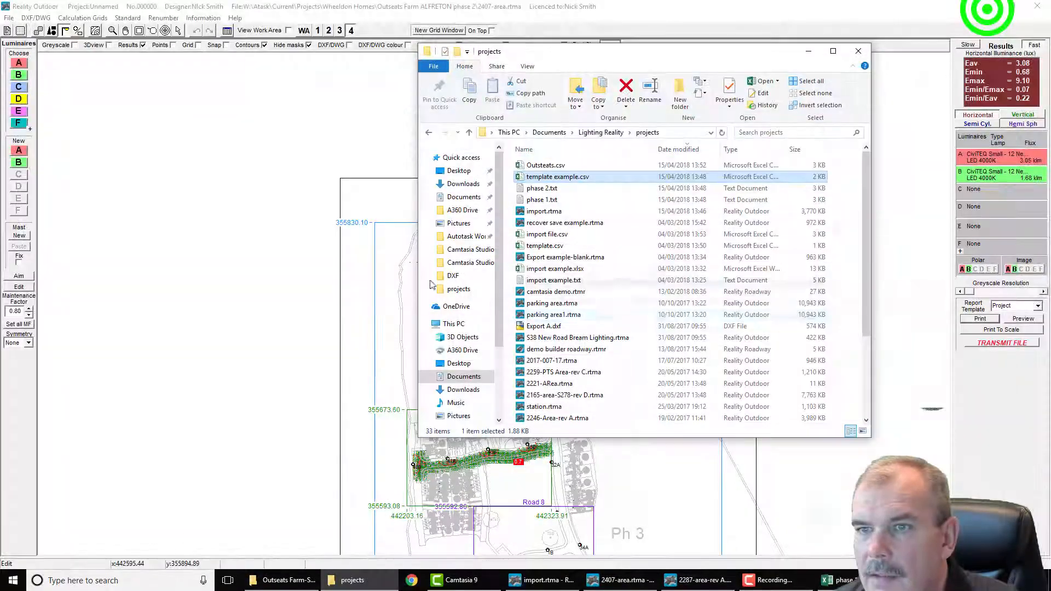
drag(660, 52, 1050, 82)
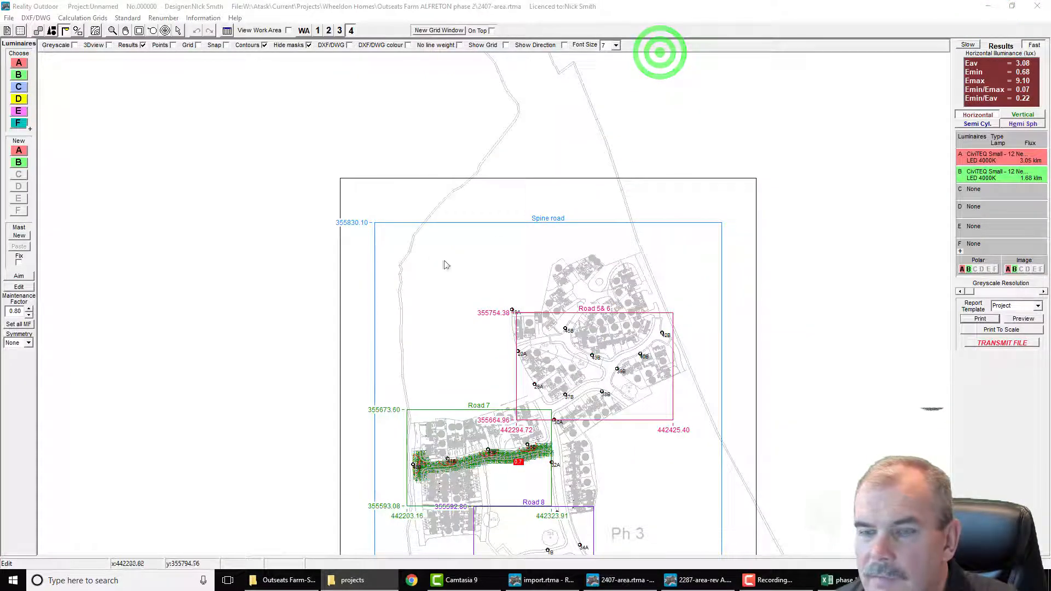
click(532, 182)
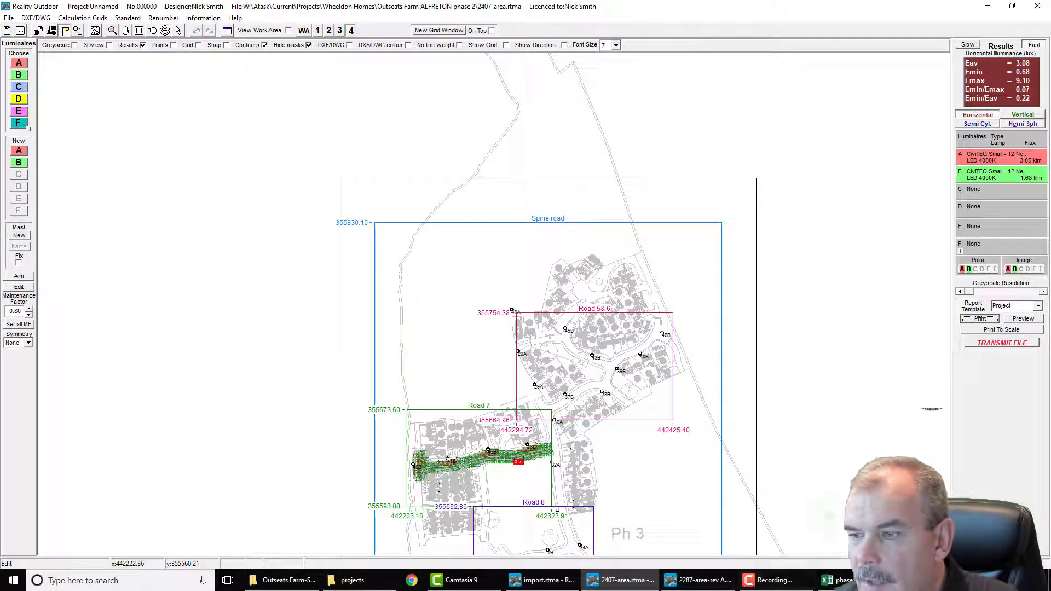
click(832, 580)
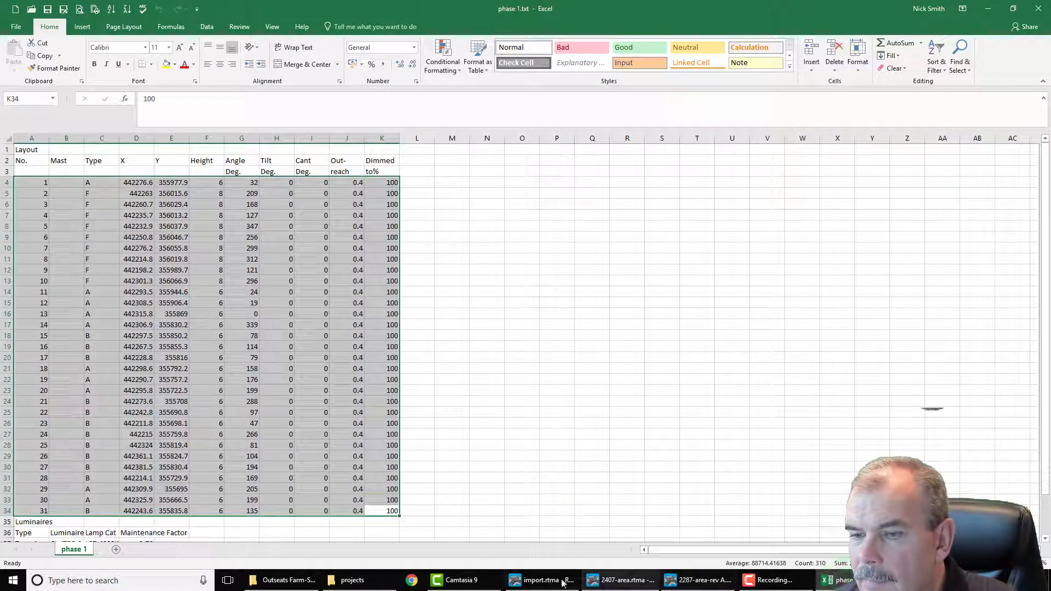
click(521, 585)
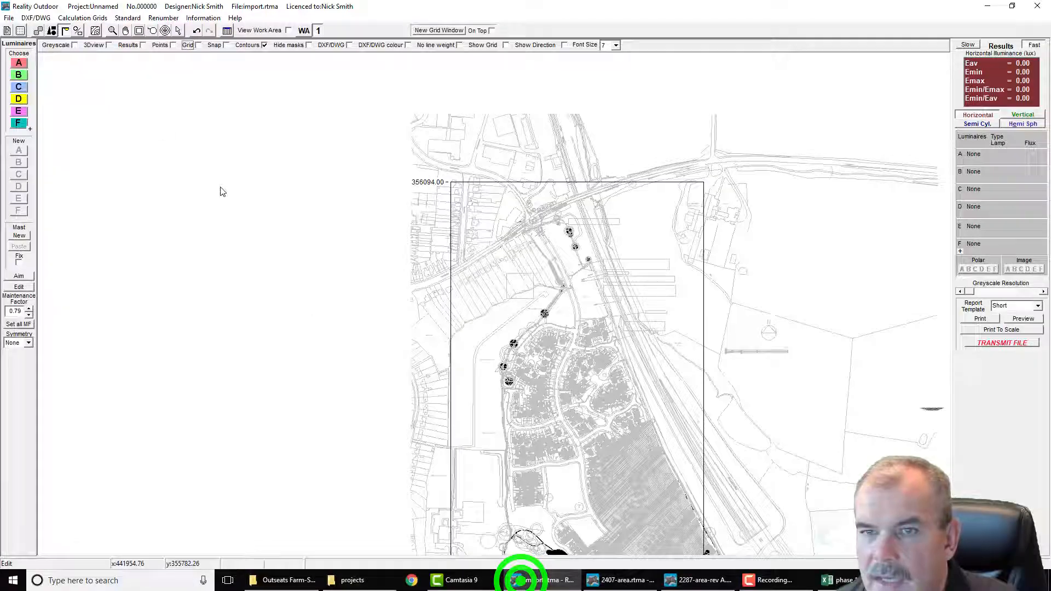
Import the luminaire layout from Outsteats.csv in the projects folder into the import.rtma project
click(11, 18)
mouse_move(219, 127)
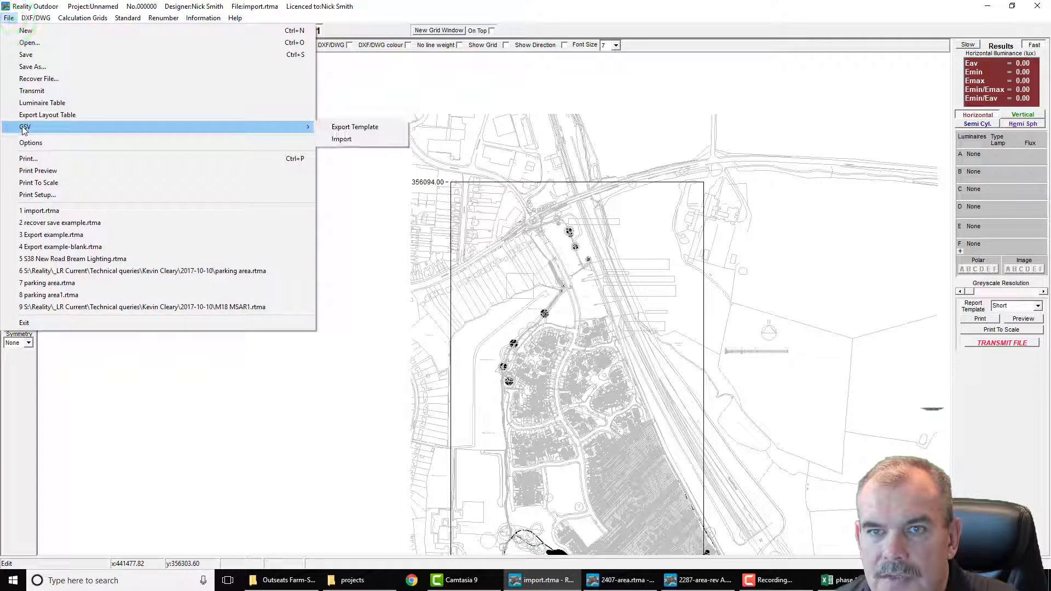
click(352, 143)
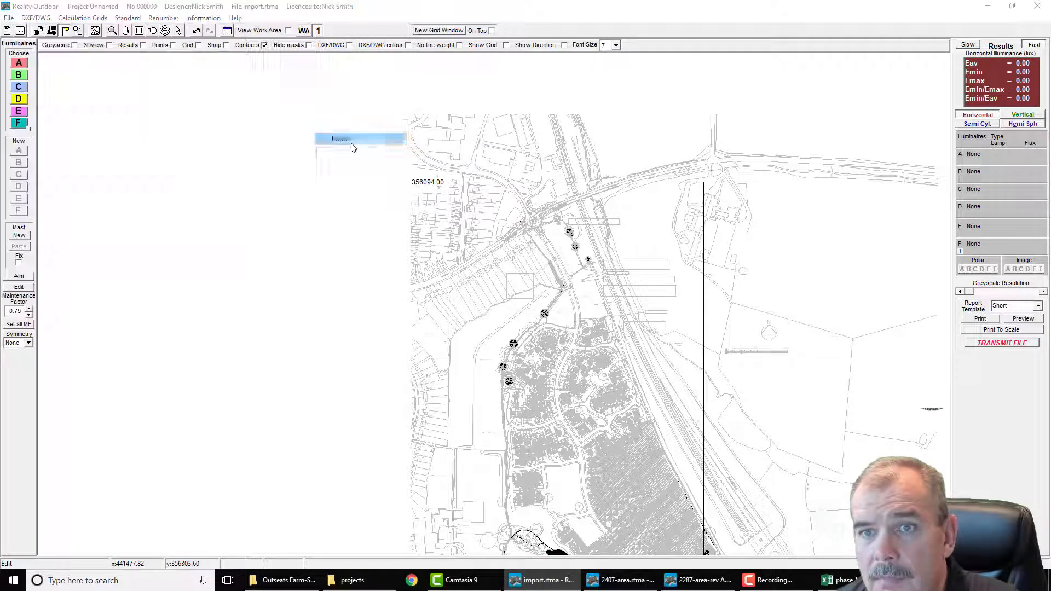
click(440, 328)
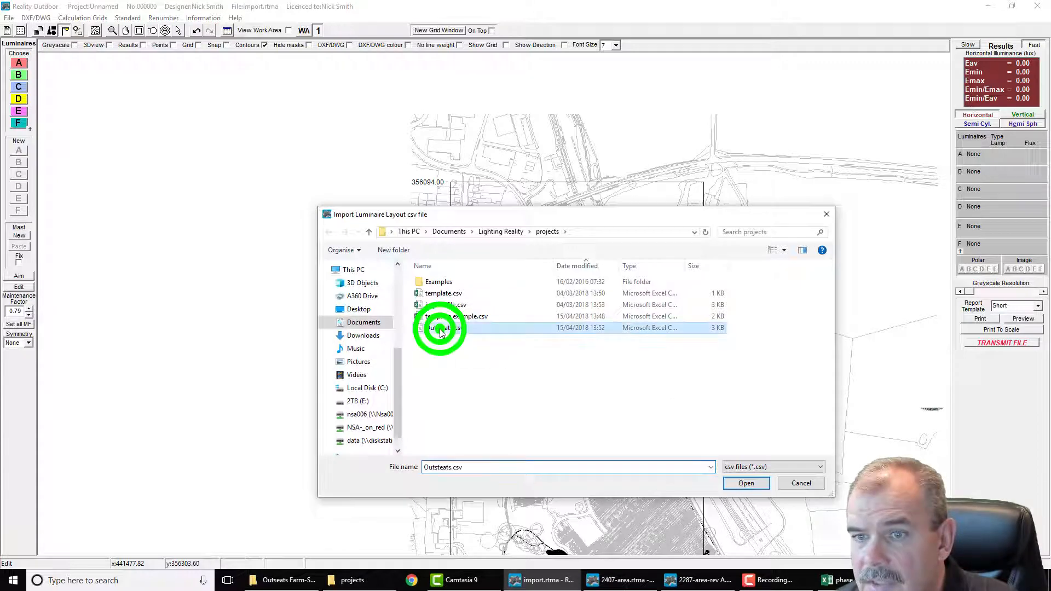
click(746, 484)
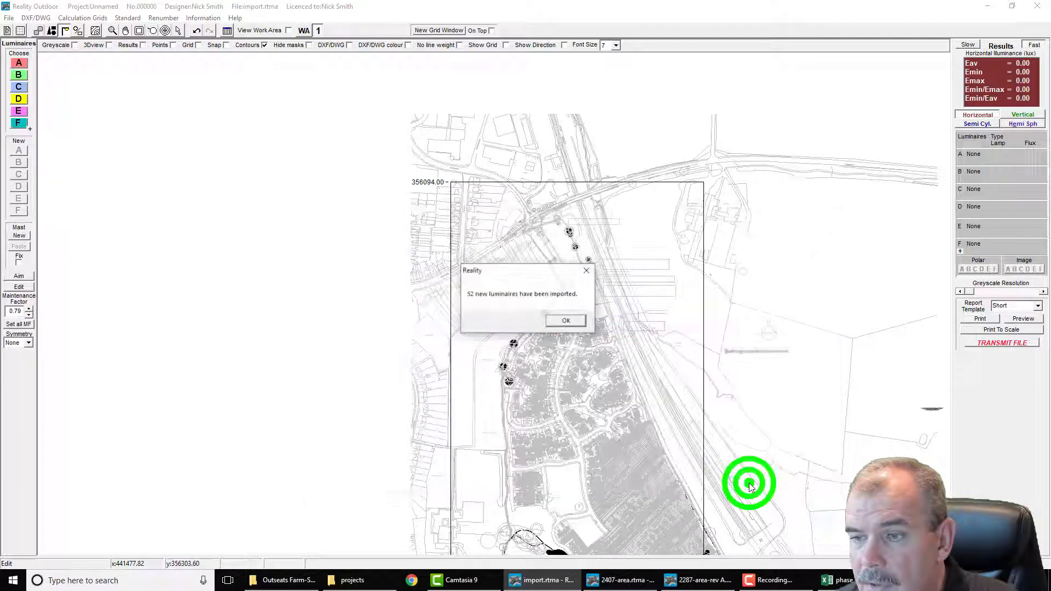
click(567, 325)
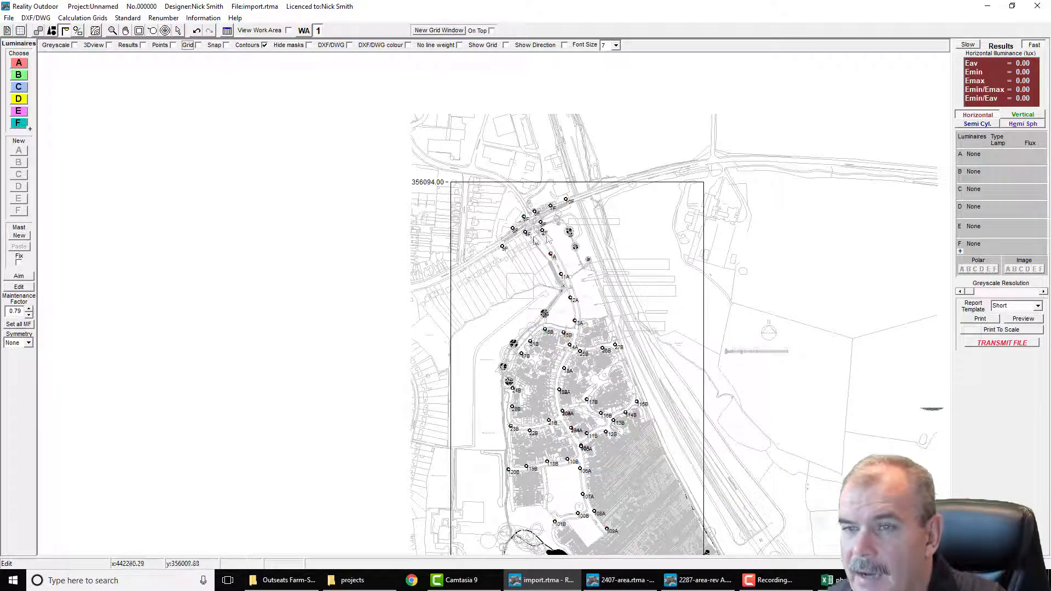
Examine the imported luminaires' positions and numbering along the site roads, from the northern junction down to the Phase 3 area
scroll(603, 399, up, 2)
scroll(617, 420, up, 4)
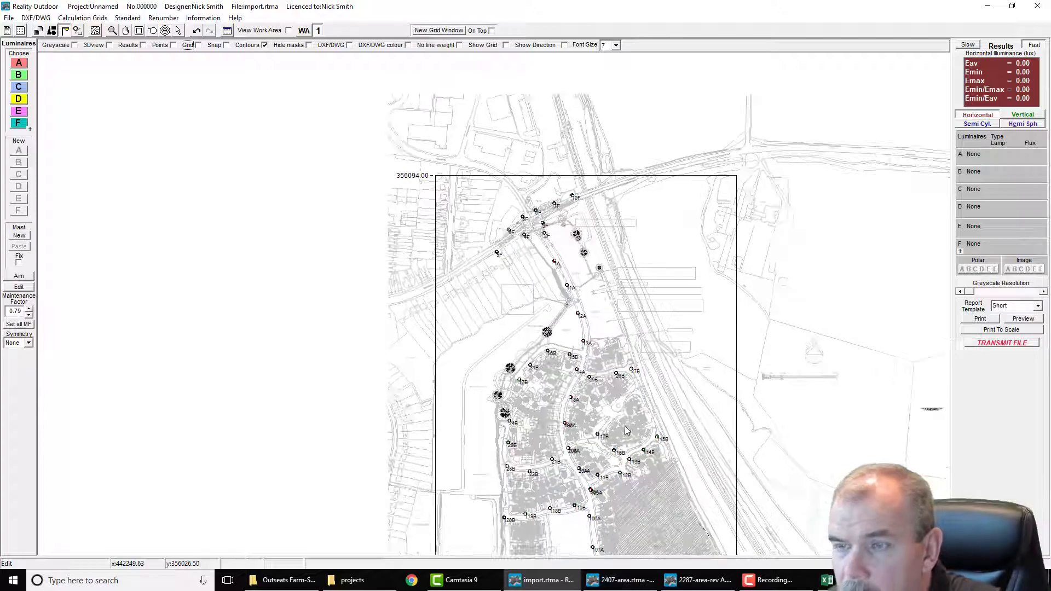
drag(593, 443, 520, 272)
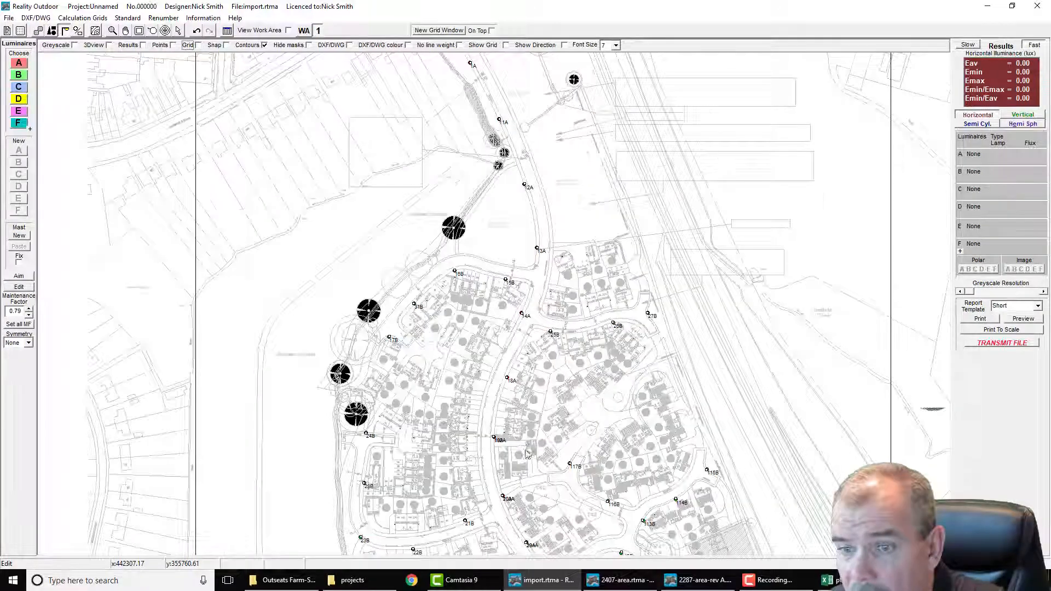
scroll(523, 439, up, 3)
drag(520, 476, 606, 177)
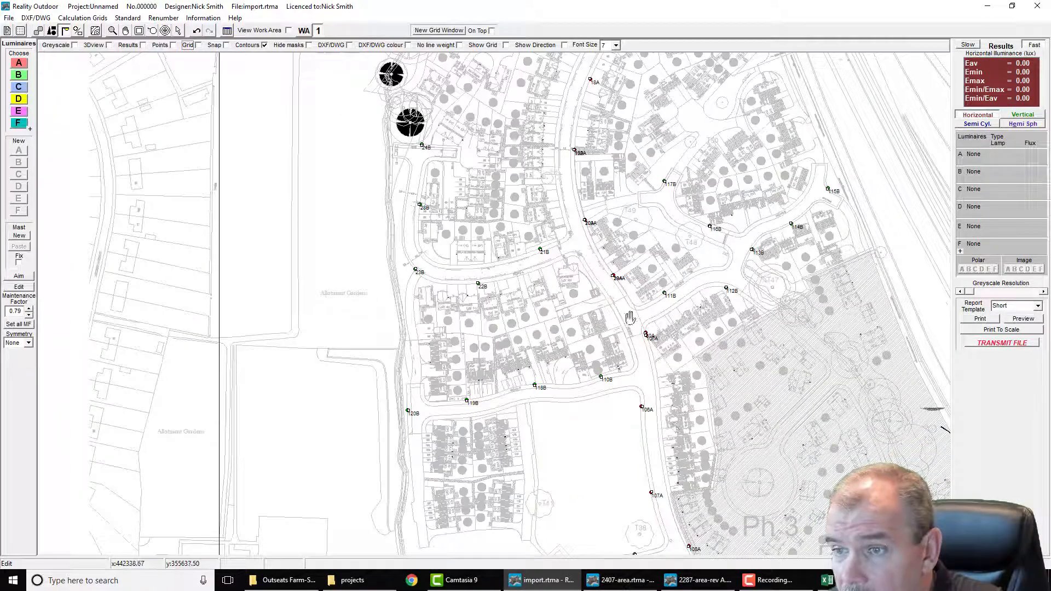
drag(696, 475, 555, 313)
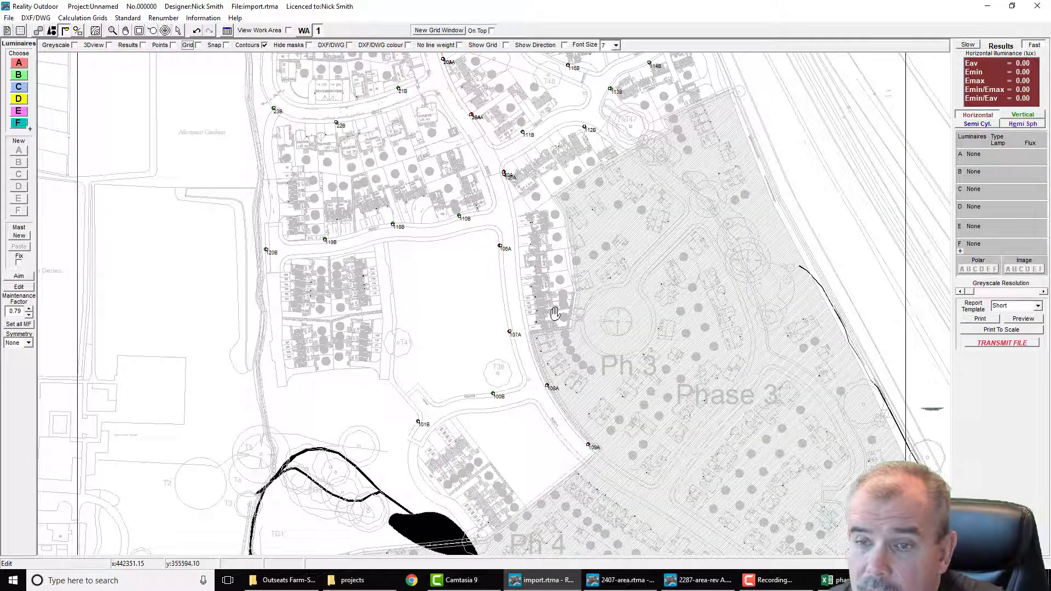